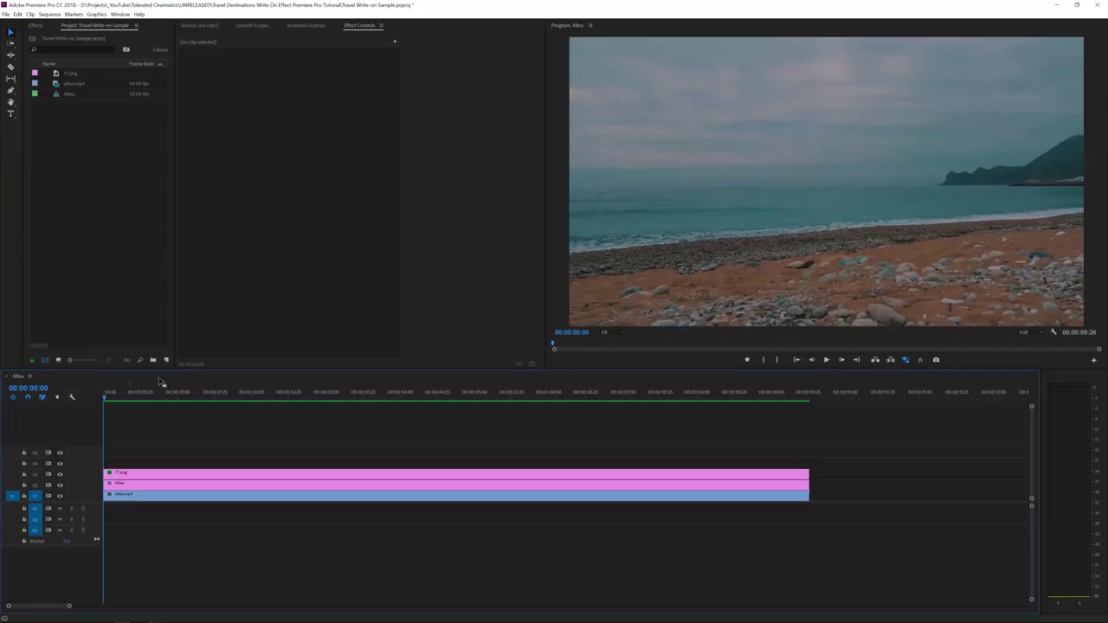
Step: Scrub to about 00:00:03:44 to view the finished Altea title, then select the beach clip
left_click_drag(379, 401, 393, 400)
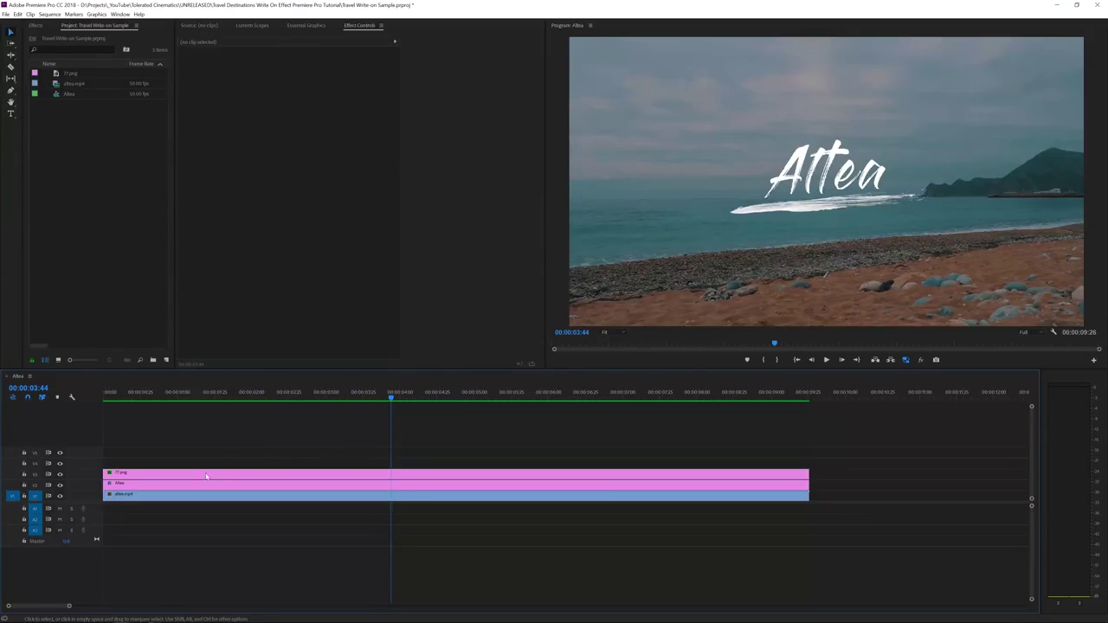
left_click(195, 500)
Step: Delete all three timeline clips and remove the Altea sequence and 77.png from the project
left_click_drag(215, 451, 192, 483)
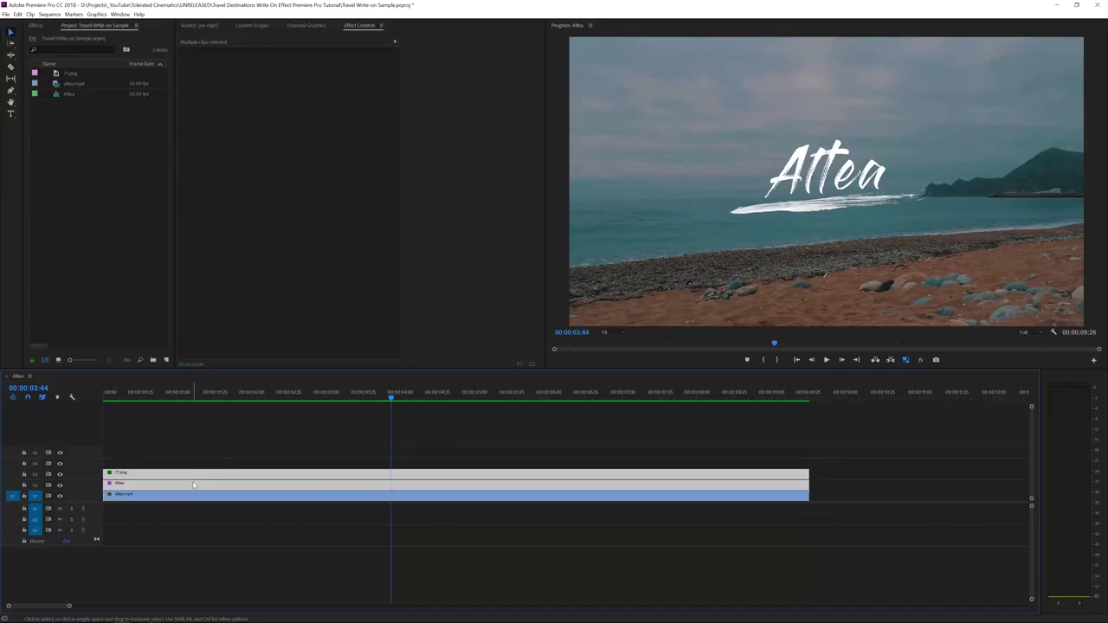
key("Delete")
left_click(194, 498)
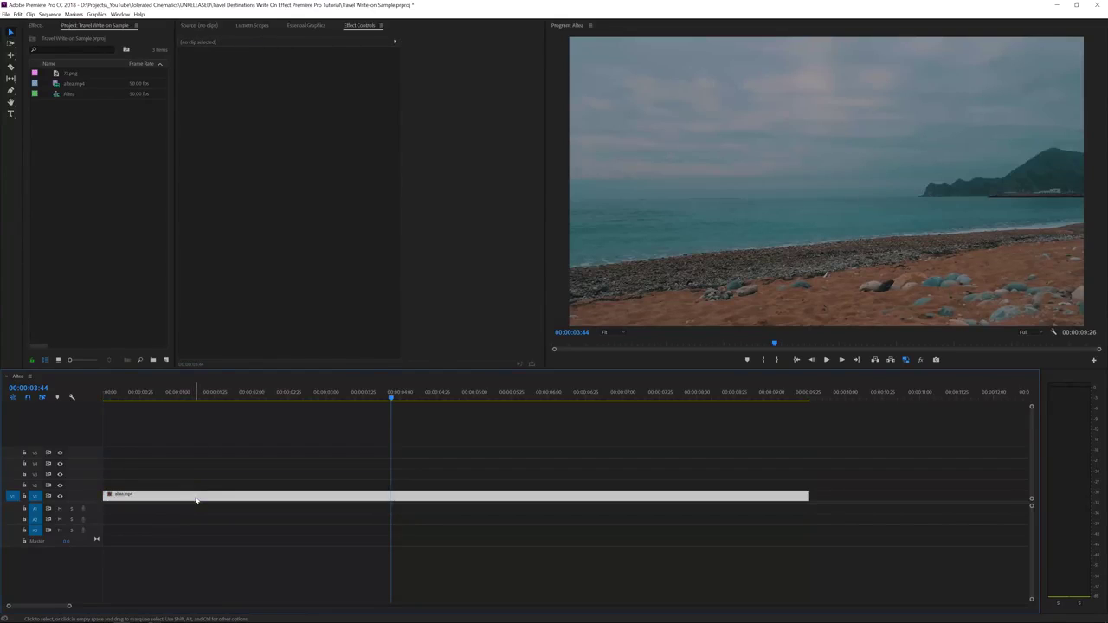
key("Delete")
left_click(61, 92)
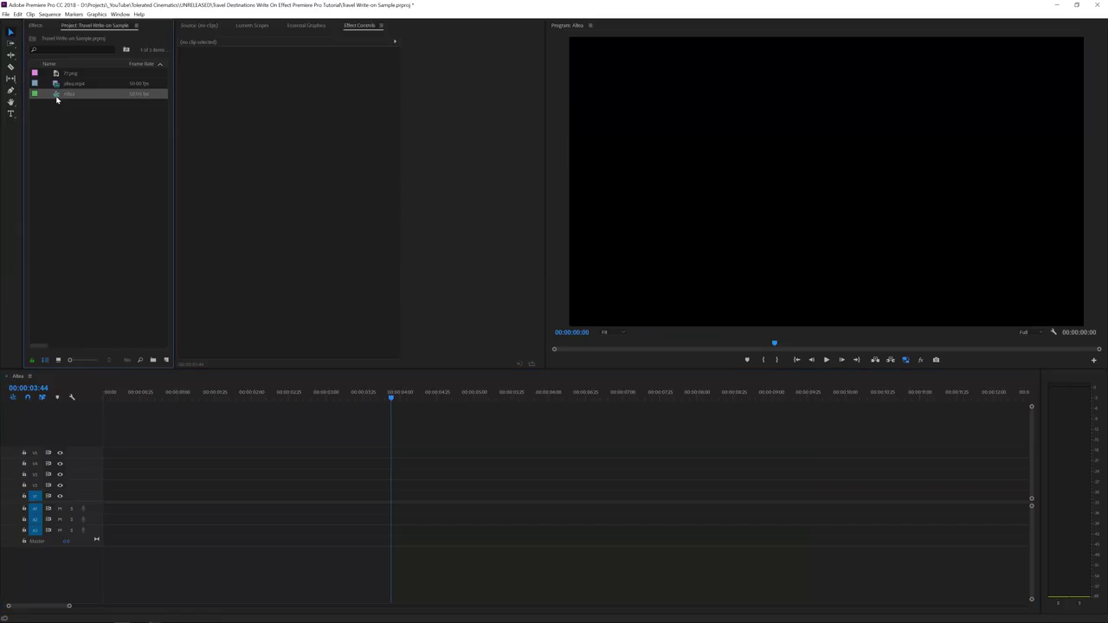
key("Delete")
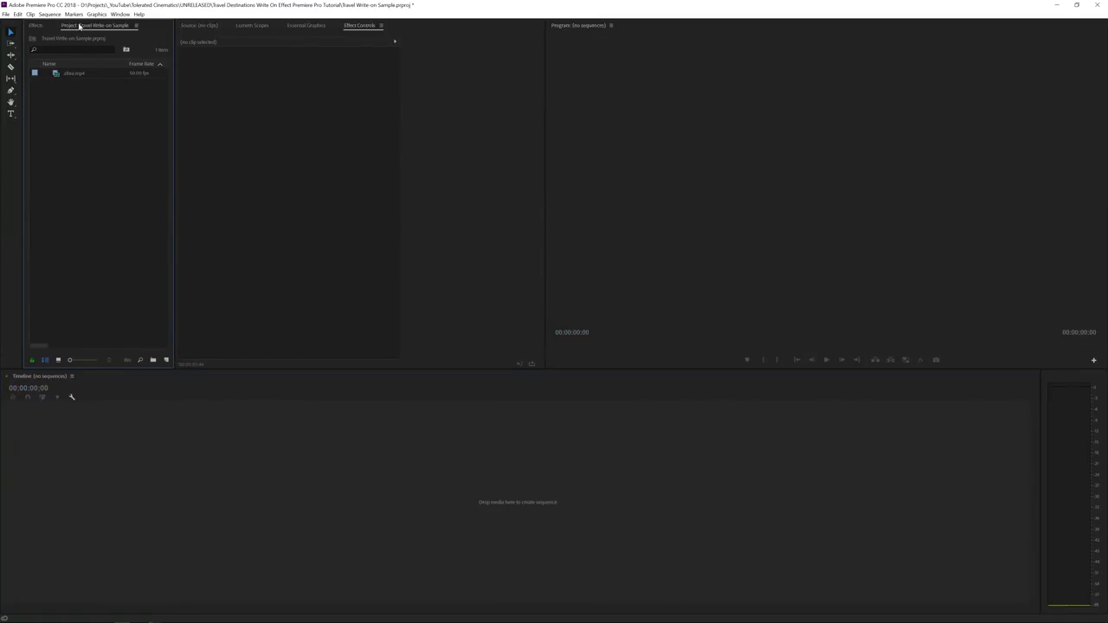
Step: Create a new altea sequence from altea.mp4 and play it back from the first frame
left_click(57, 75)
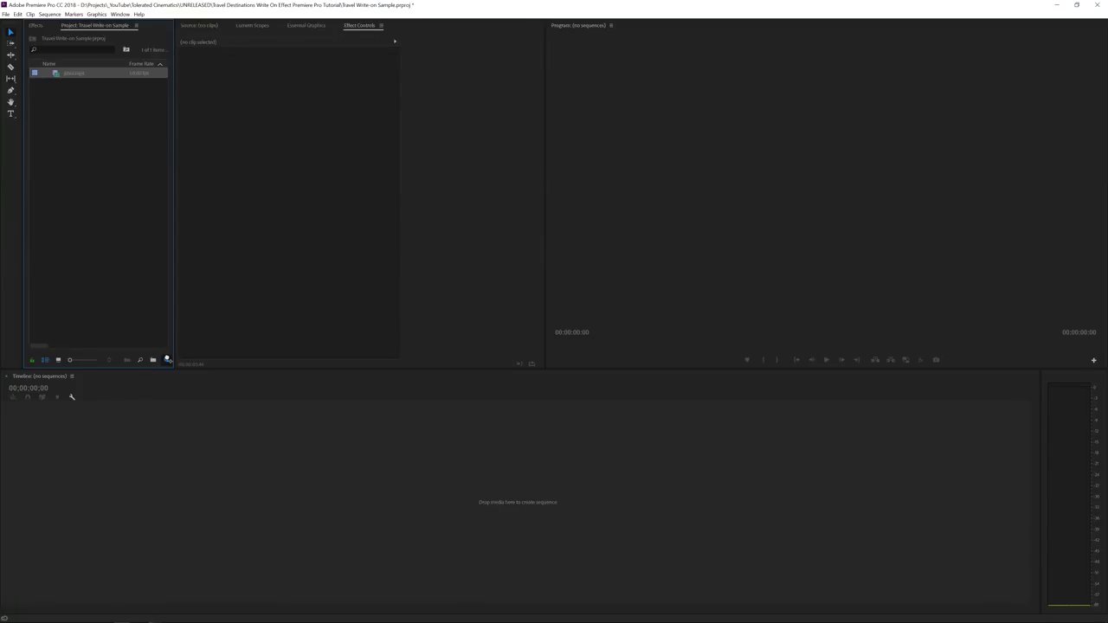
left_click_drag(167, 359, 166, 360)
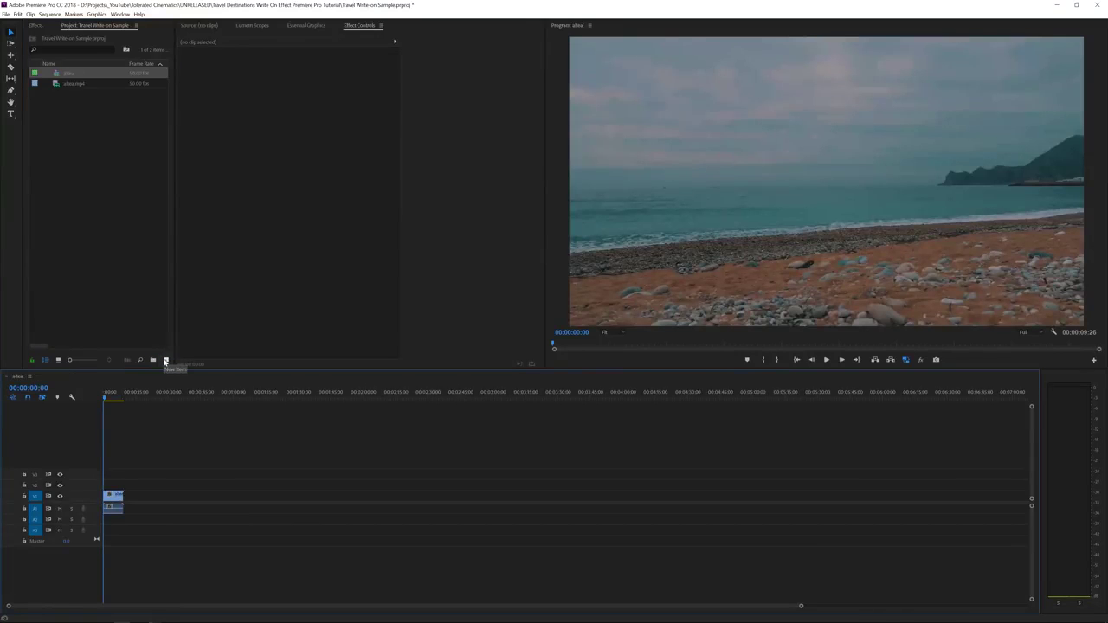
scroll(247, 530, "up", 10)
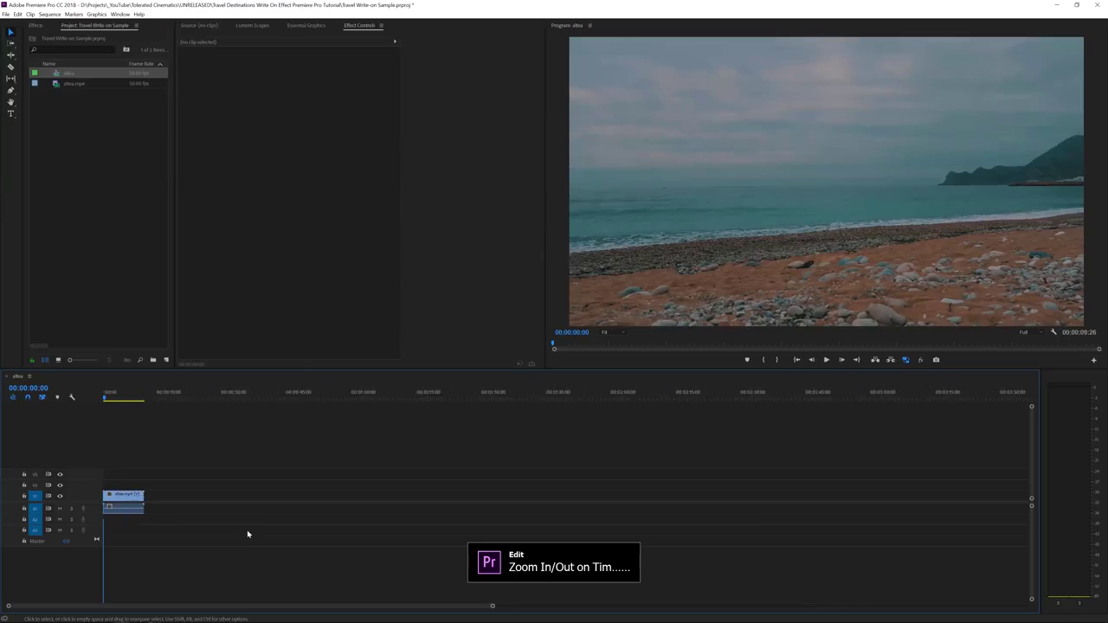
scroll(246, 532, "down", 2)
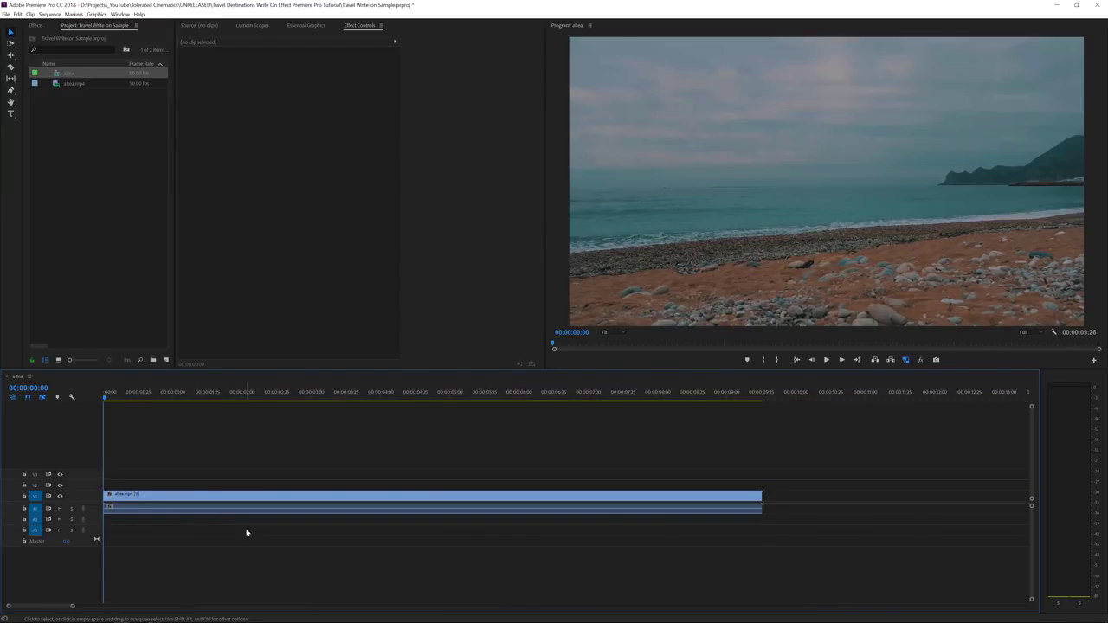
key("space")
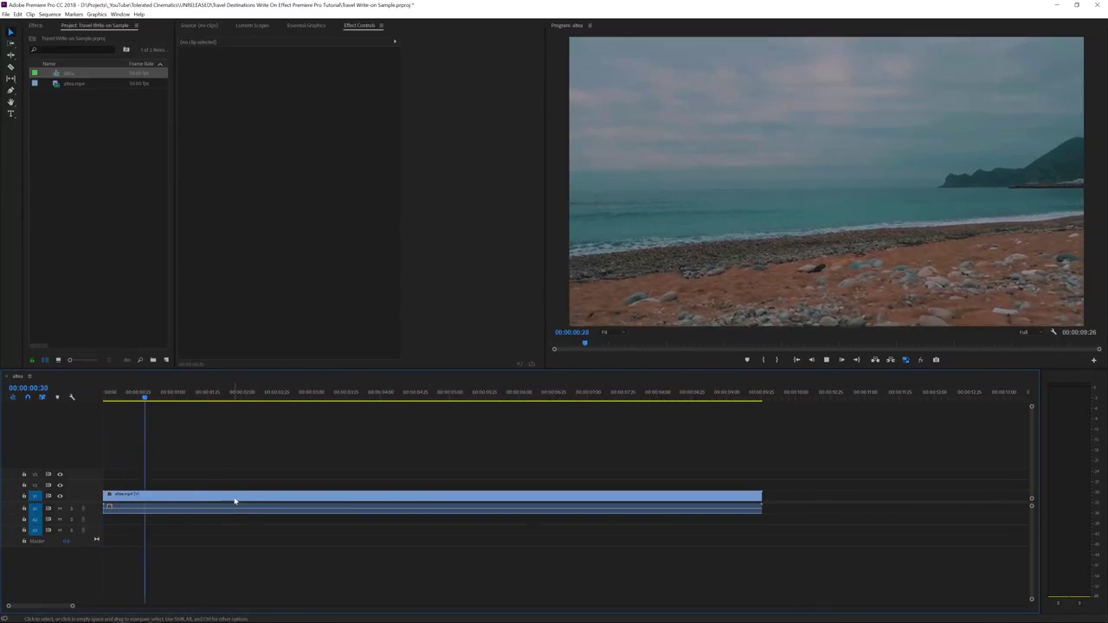
left_click_drag(277, 394, 3, 387)
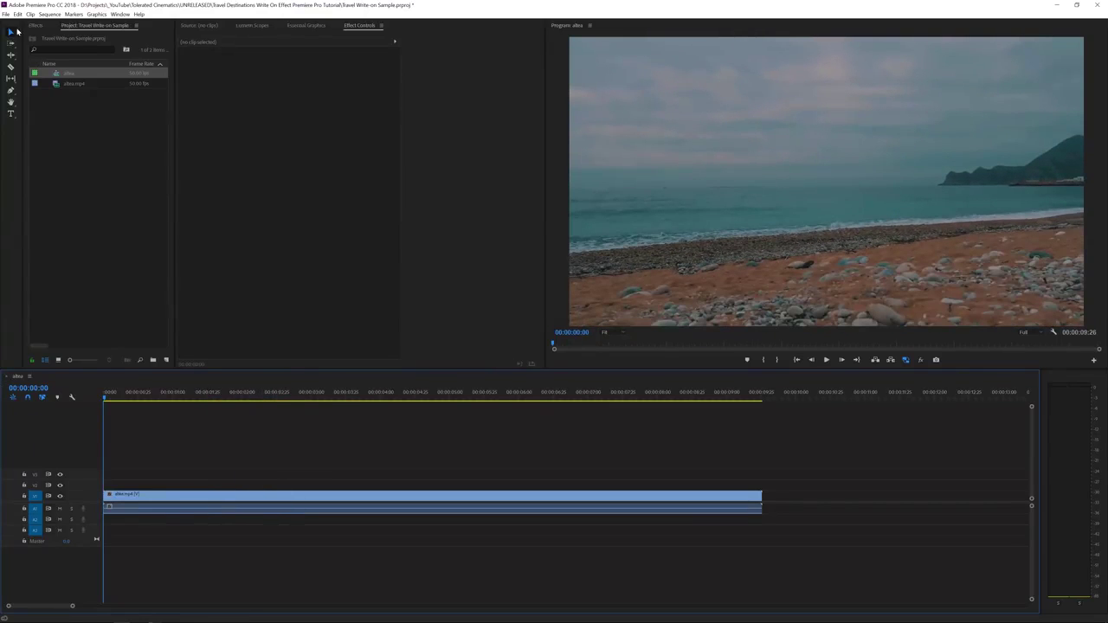
Step: Add a text layer reading 'Altea' over the beach footage in the Program Monitor
left_click(11, 116)
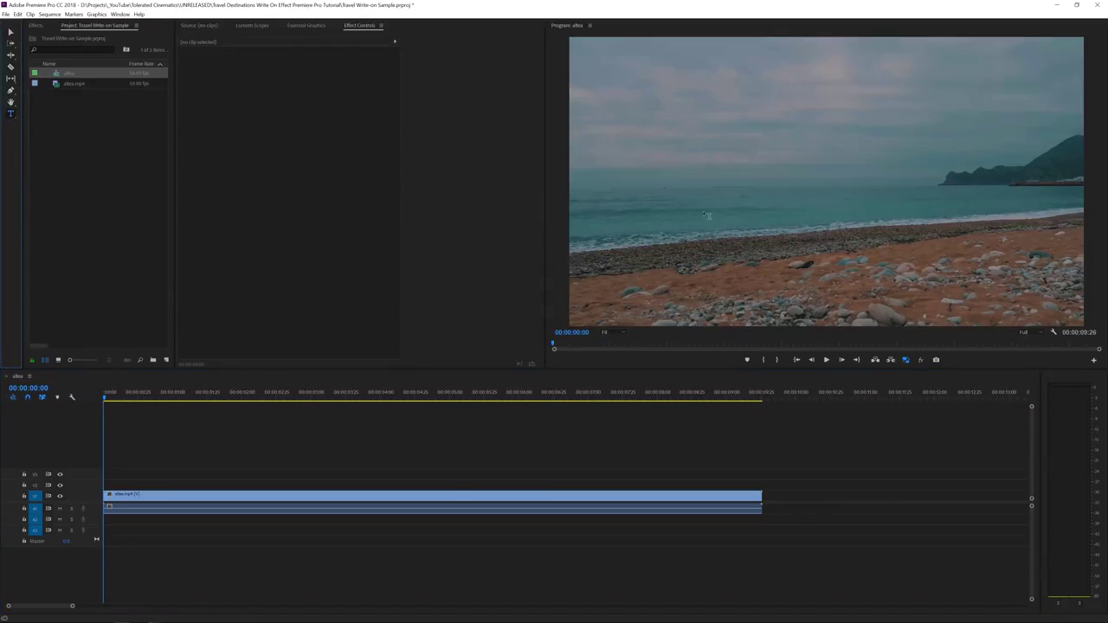
left_click(737, 197)
type("Altea")
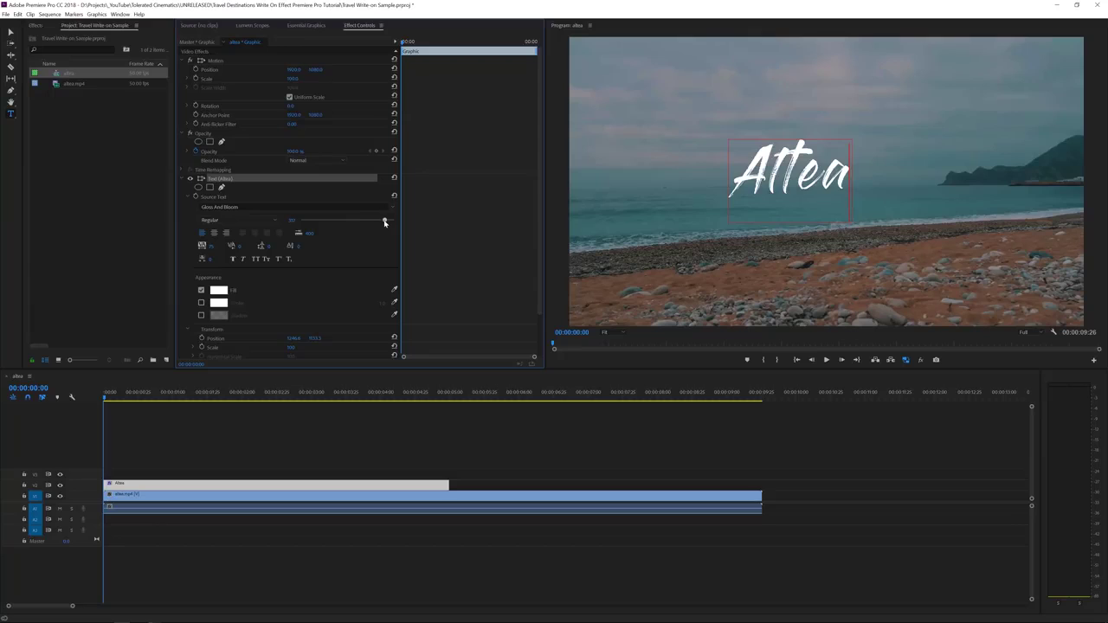
Step: Slightly reduce the Altea font size, open Essential Graphics, and centre the title horizontally
left_click_drag(386, 219, 384, 223)
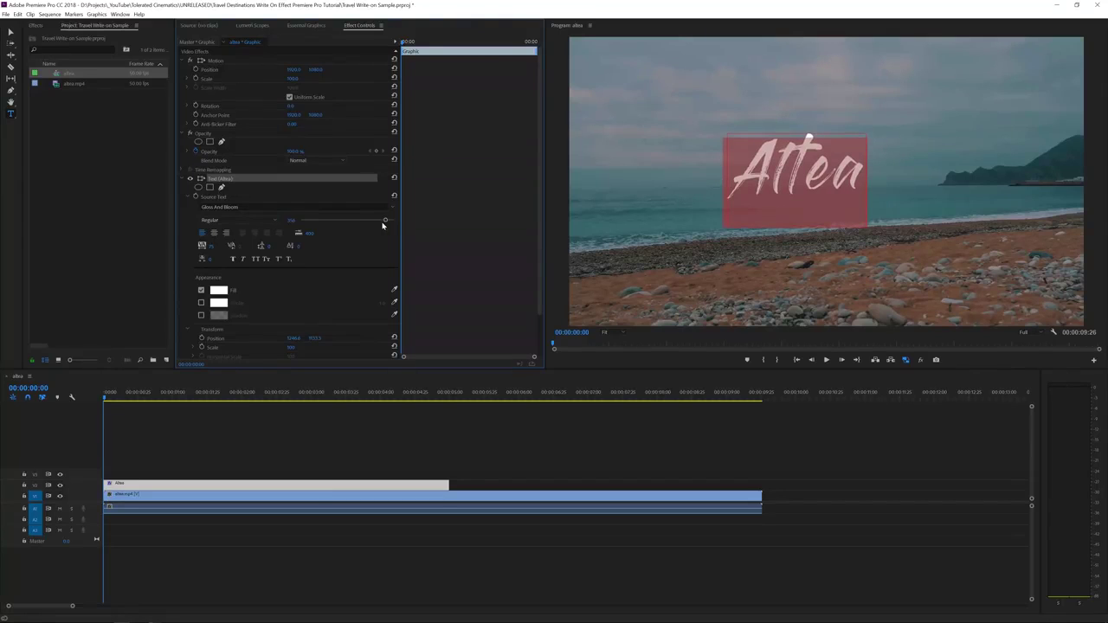
left_click(303, 26)
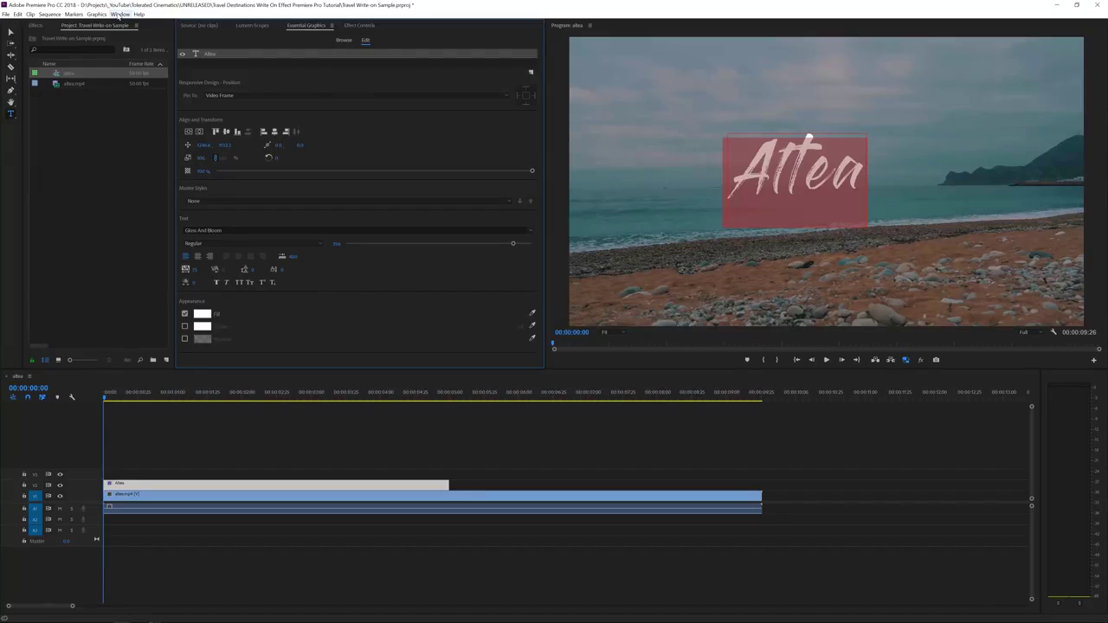
left_click(120, 15)
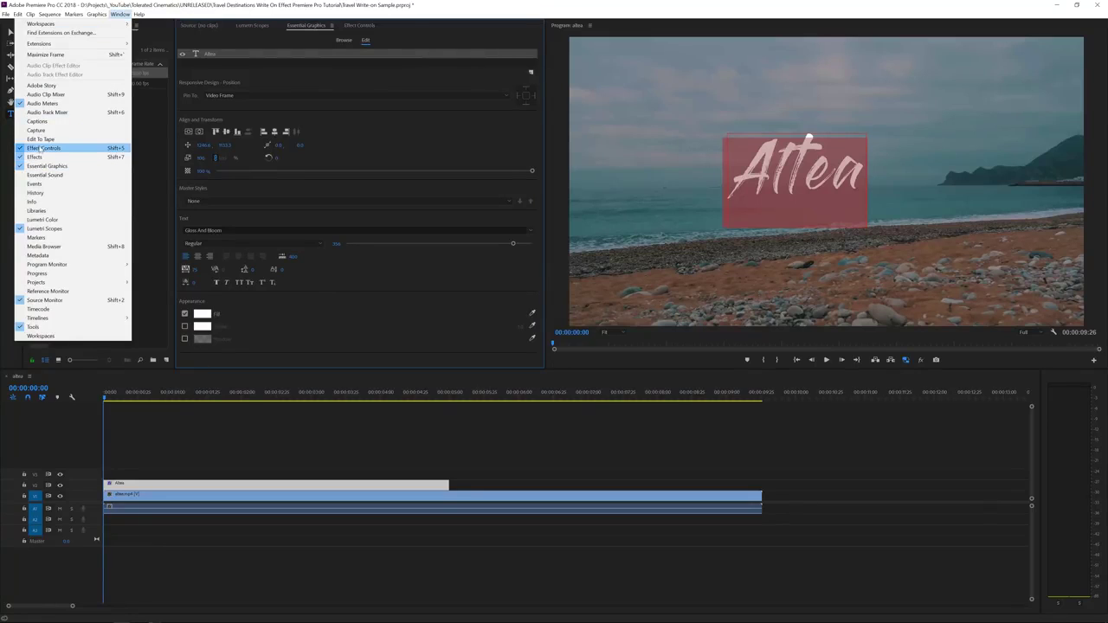
left_click(210, 57)
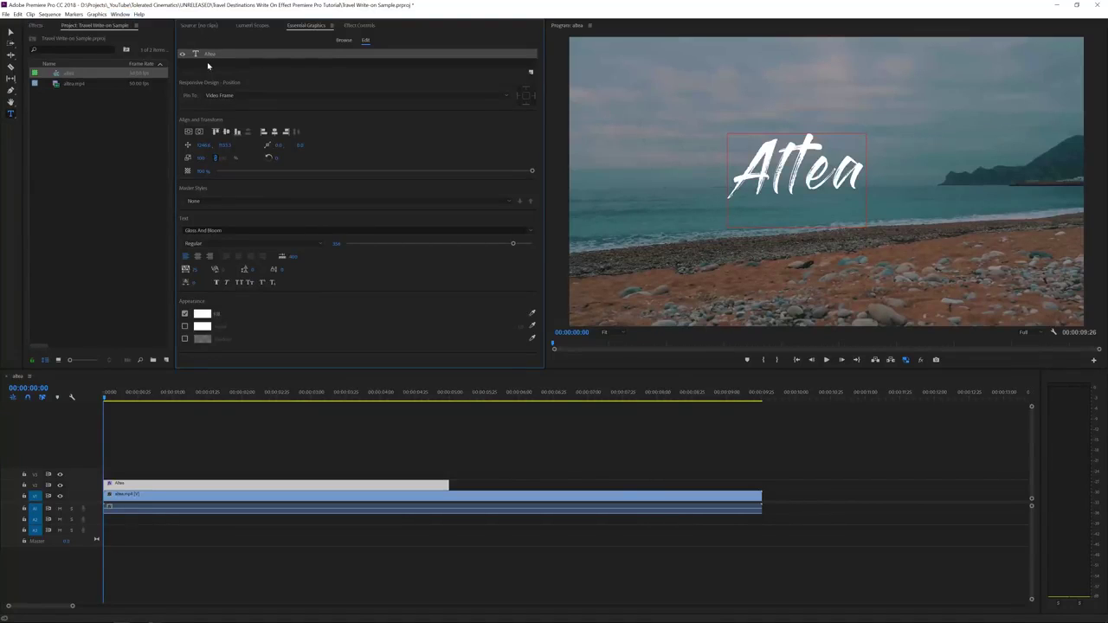
left_click(200, 131)
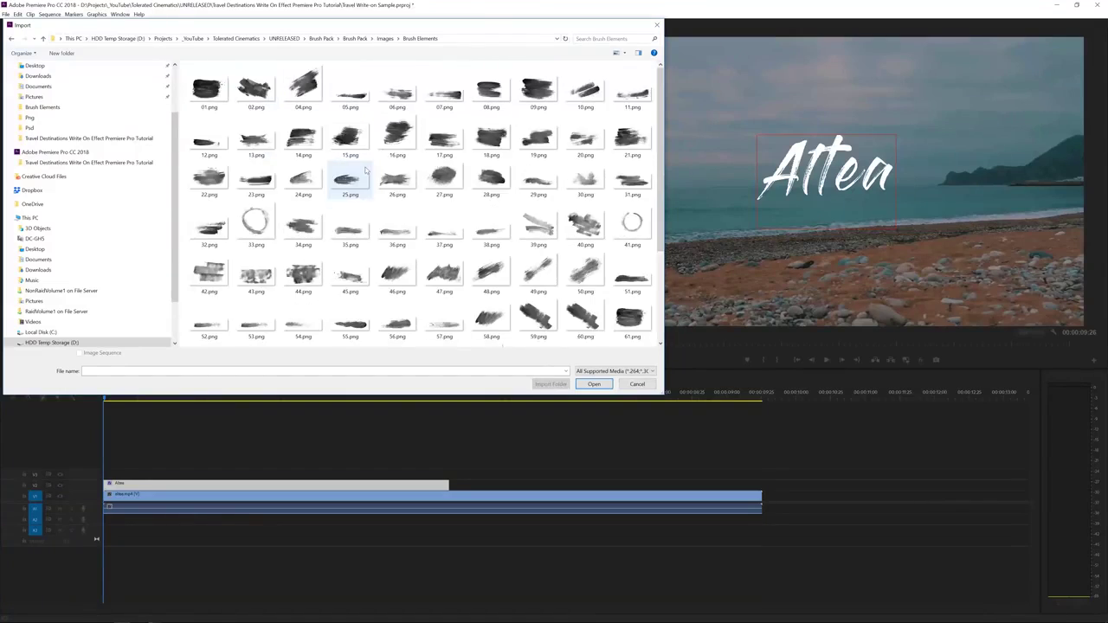
Step: Import the 77.png brush stroke image from the Brush Elements folder
scroll(346, 173, "down", 3)
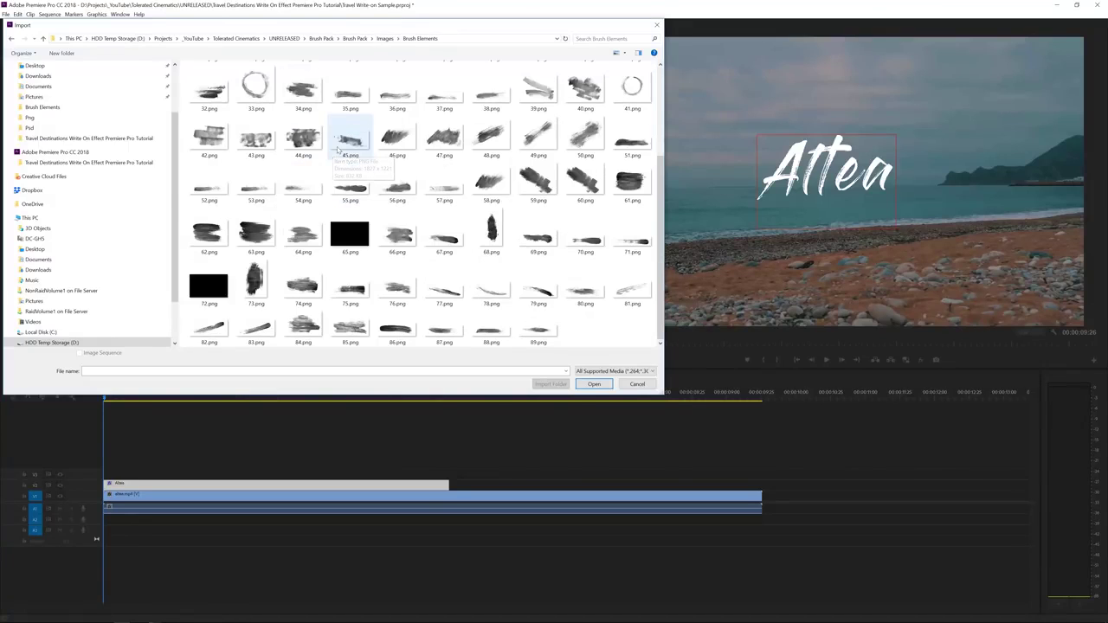
left_click(443, 293)
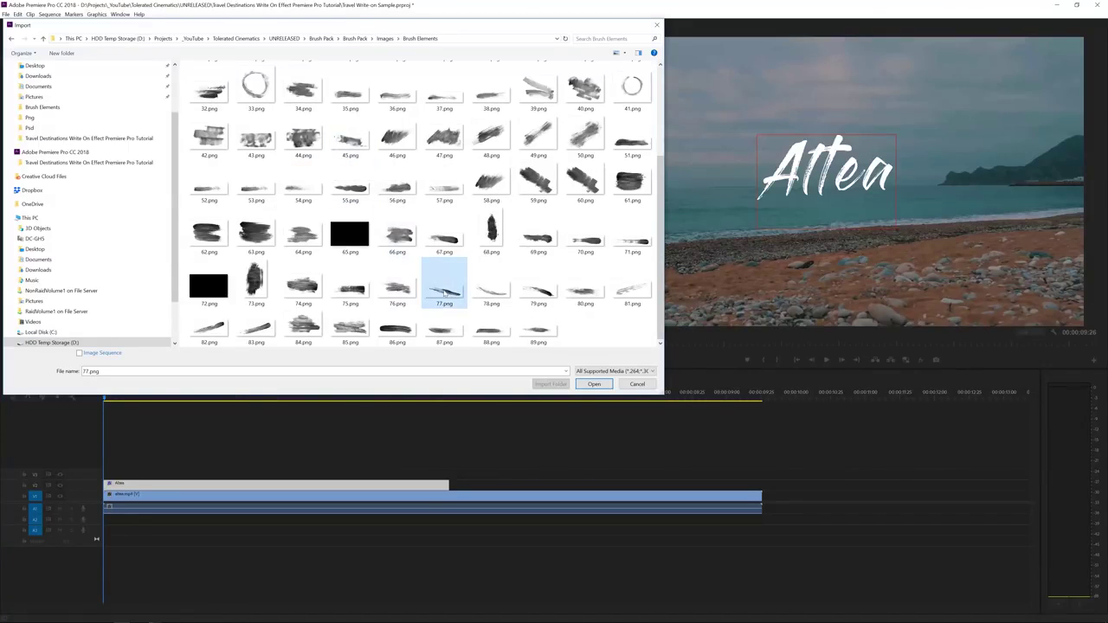
left_click(593, 384)
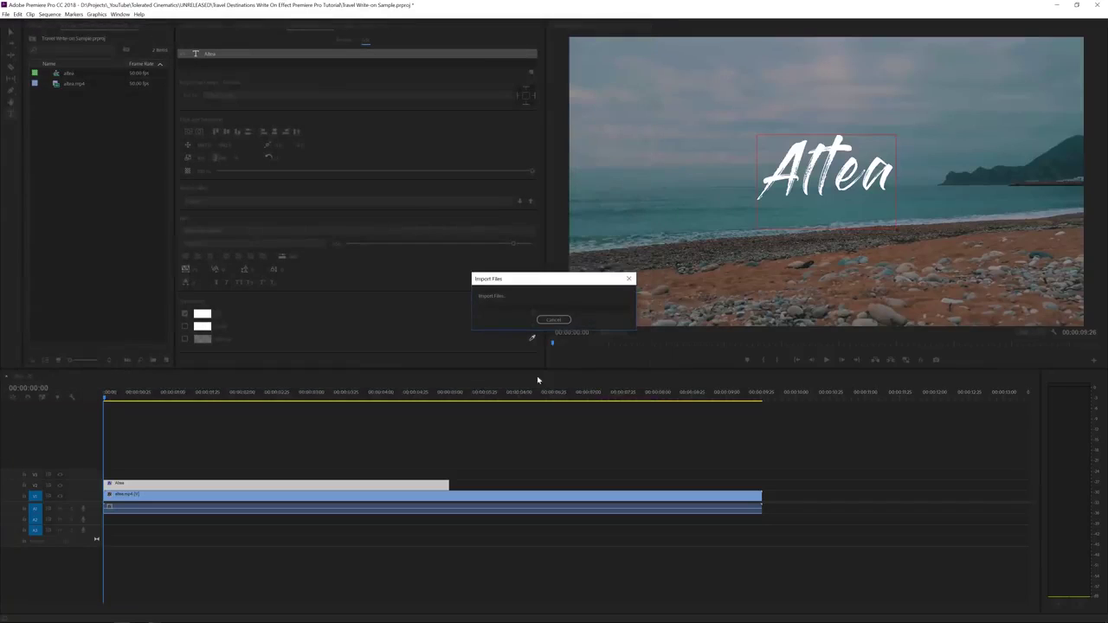
Step: Place 77.png on the track above the title and apply the Tint effect to it
mouse_move(69, 73)
left_mouse_down()
mouse_move(118, 473)
mouse_move(101, 473)
left_mouse_up()
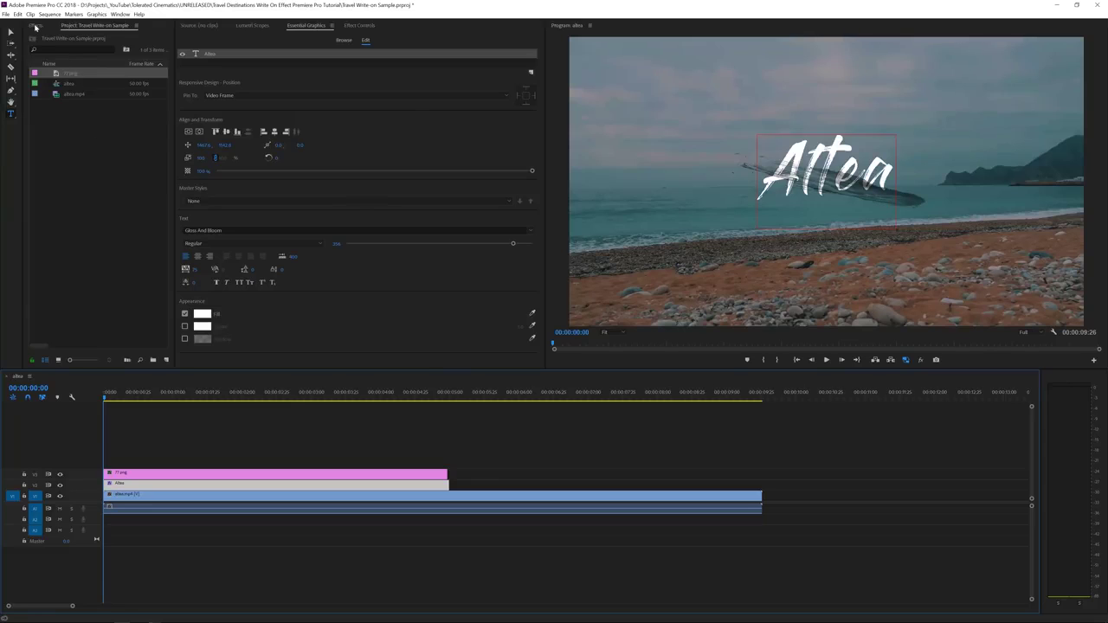
left_click(34, 25)
type("t")
left_click_drag(57, 102, 134, 475)
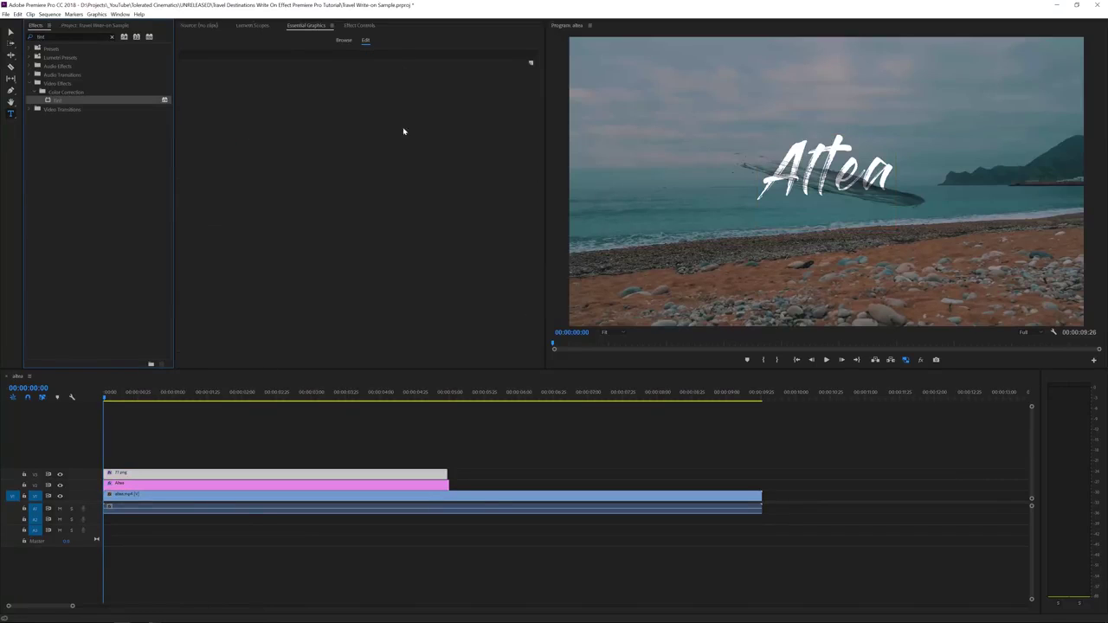
Step: Map the Tint's whites to FFFFFF and begin rotating the stroke toward horizontal
left_click(359, 25)
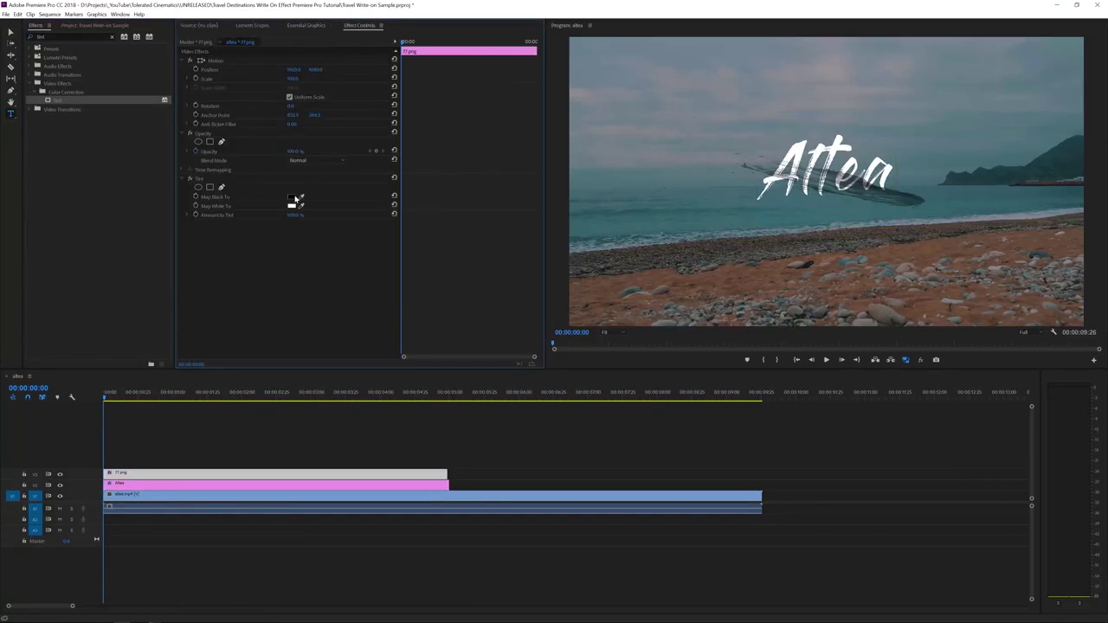
left_click(291, 203)
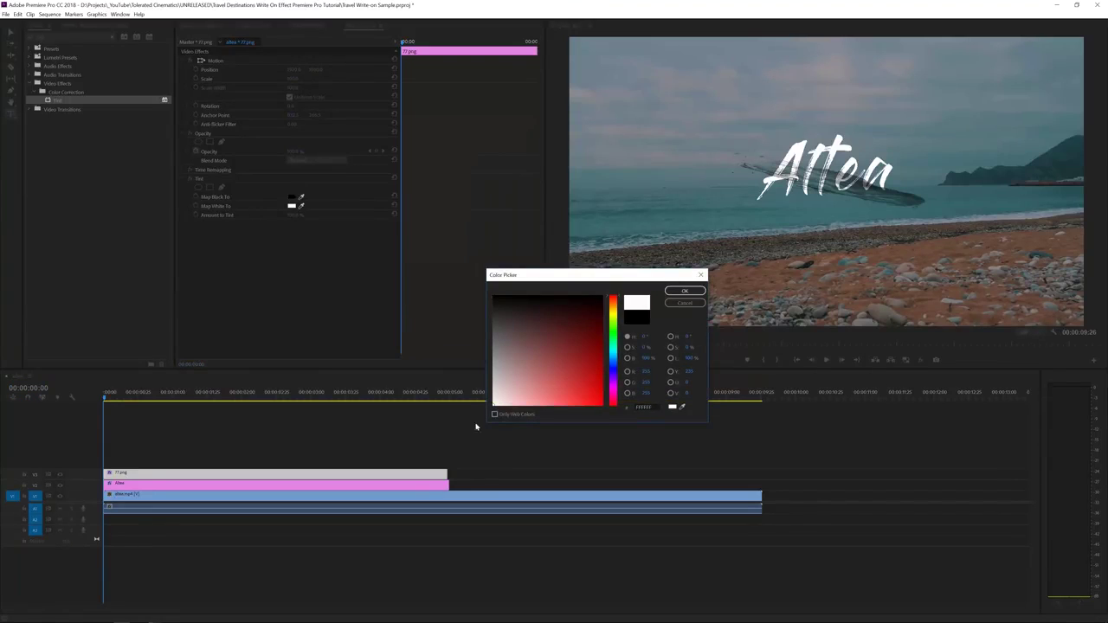
left_click(683, 291)
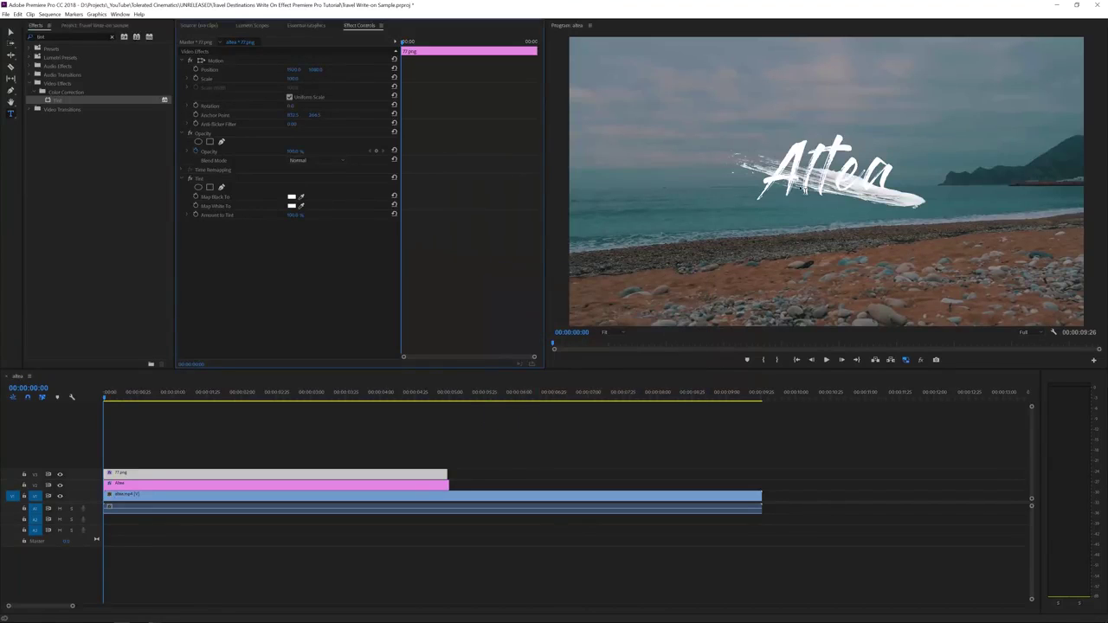
left_click_drag(289, 108, 373, 109)
Step: Rotate, reposition and flatten the white stroke under Altea, then extend both clips to the footage's end
left_click(292, 107)
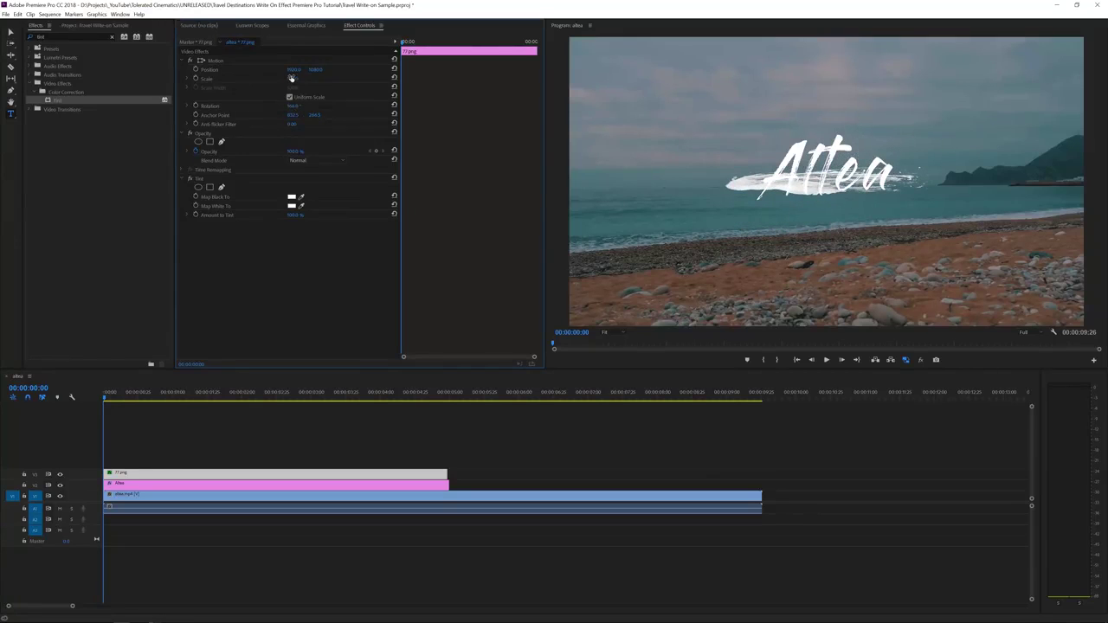
left_click_drag(295, 70, 337, 69)
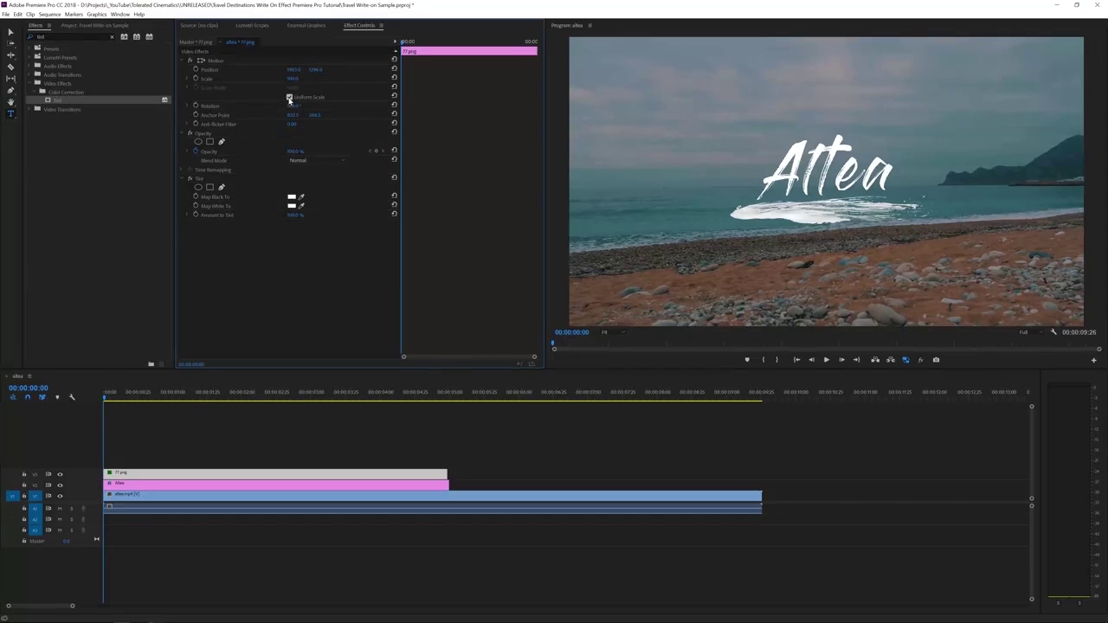
left_click(290, 97)
left_click_drag(292, 78, 296, 106)
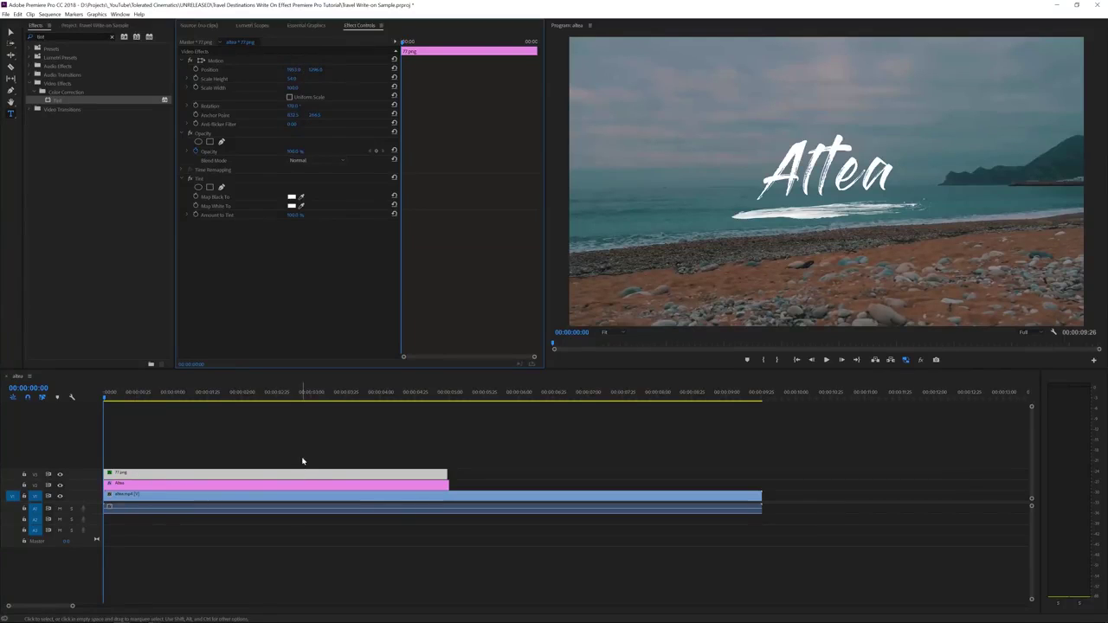
left_click_drag(314, 425, 267, 491)
left_click_drag(452, 476, 762, 476)
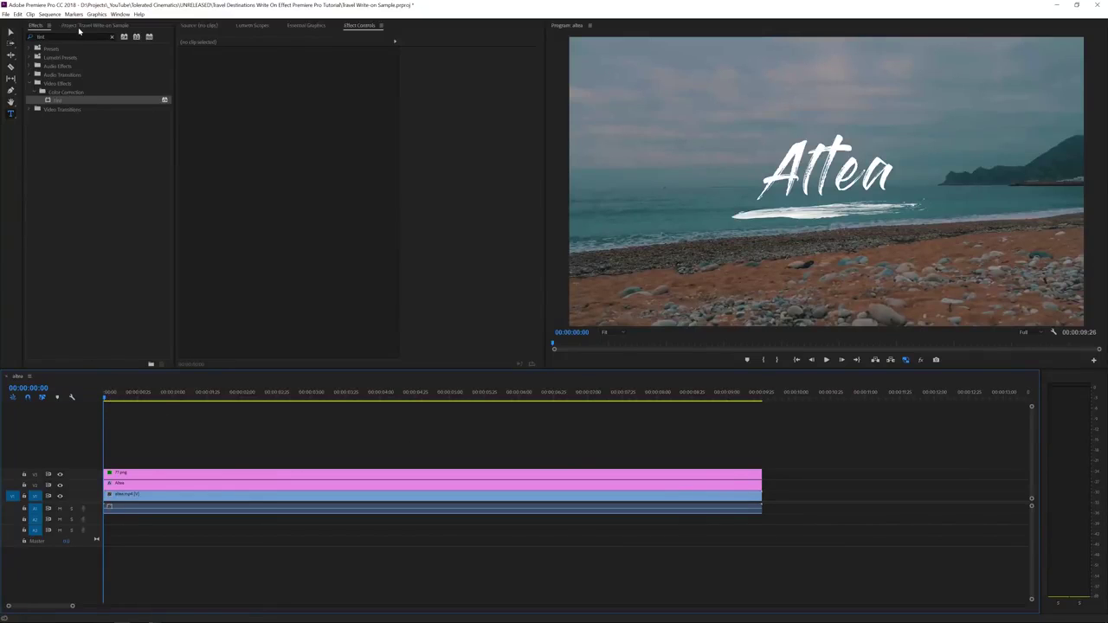
Step: Search 'wri', drop Write-on onto the Altea title clip, and set its Brush Size to 55
double_click(57, 37)
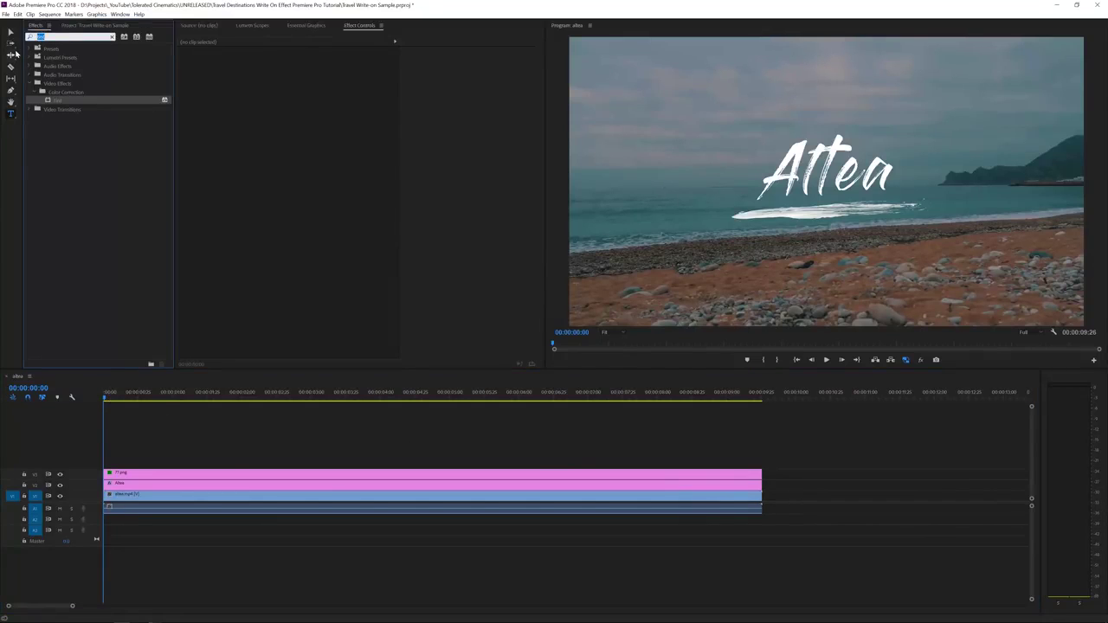
type("write")
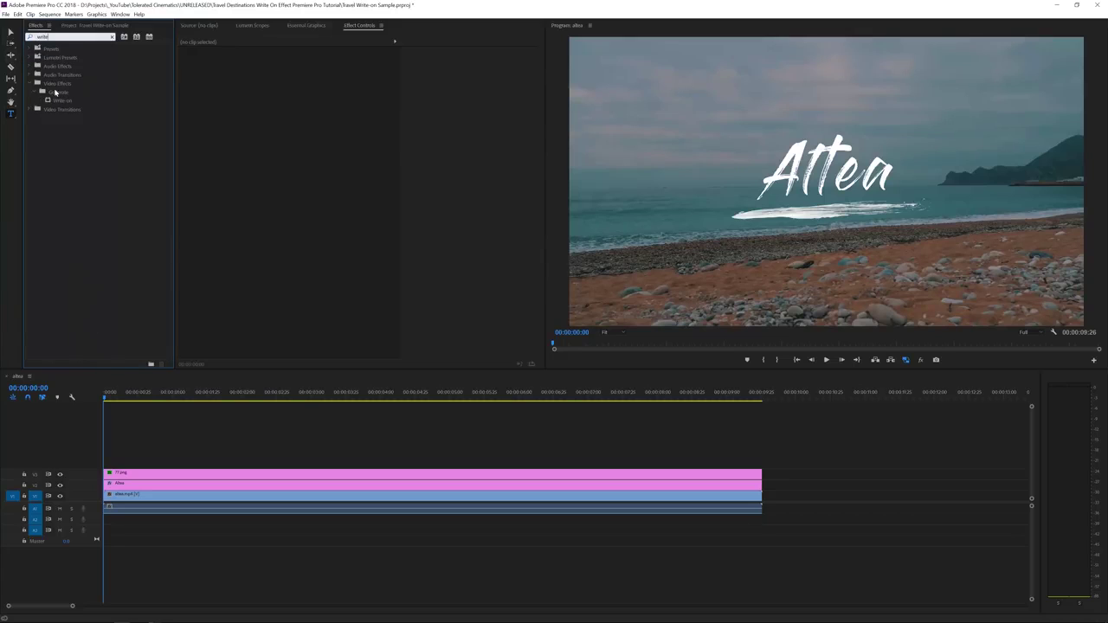
left_click_drag(66, 104, 129, 485)
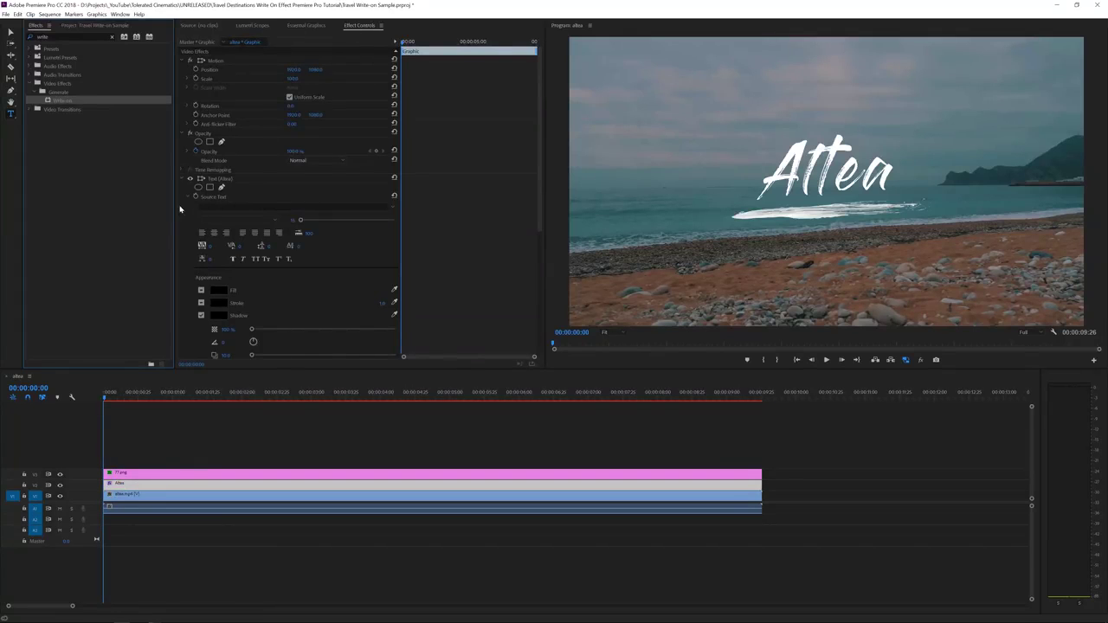
left_click(184, 179)
left_click(220, 188)
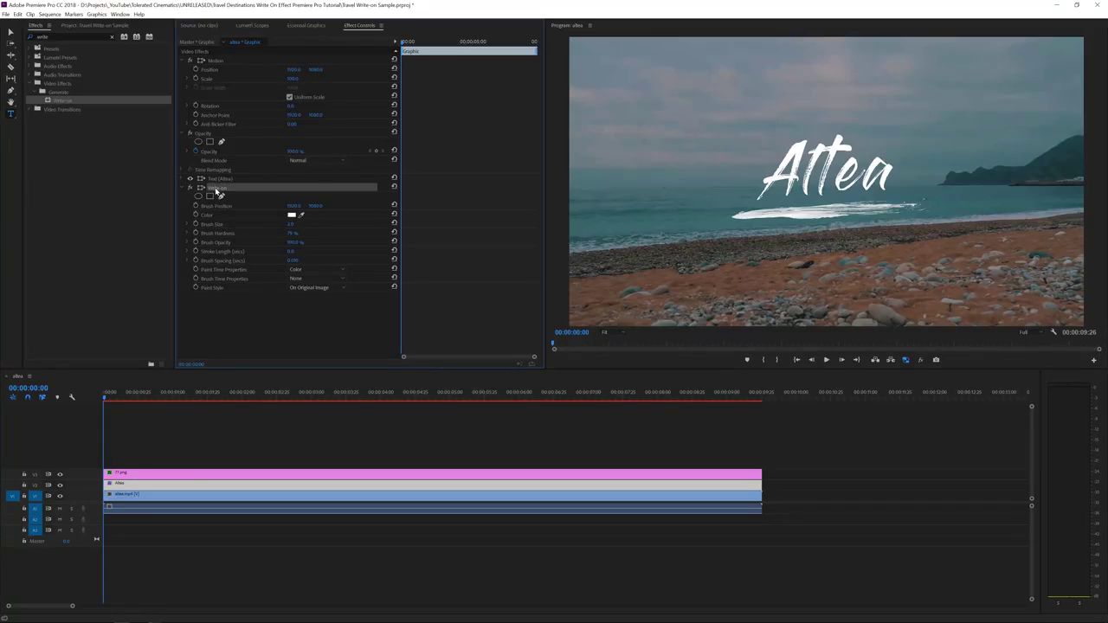
left_click(293, 223)
type("55")
key("Return")
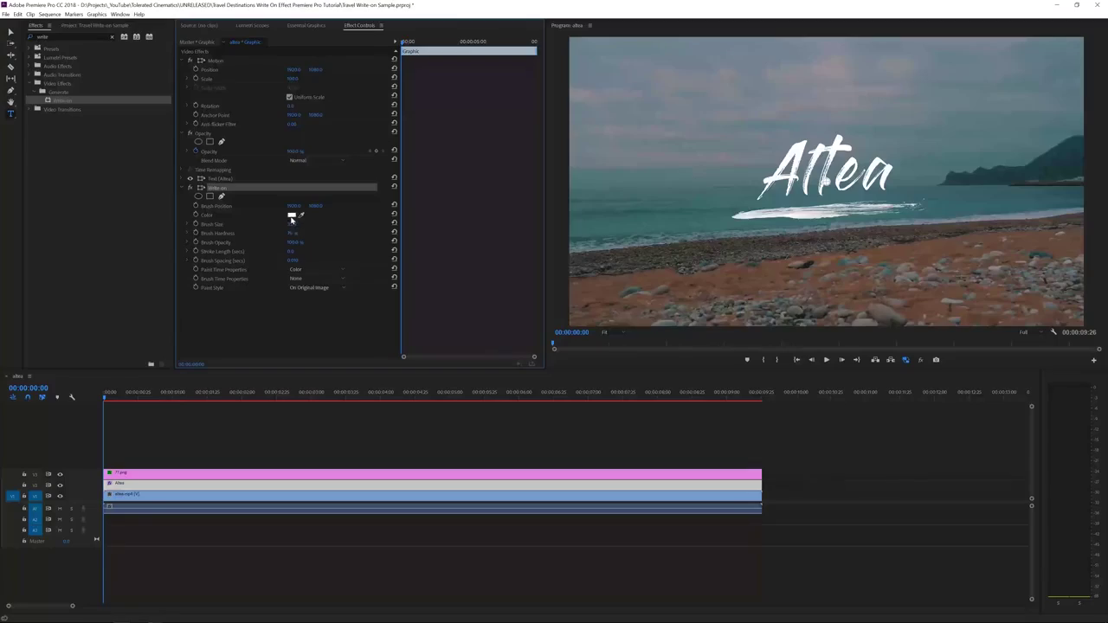
Step: Make the Write-on brush red (FF0000) with Brush Size 35 and Brush Hardness 50
left_click(291, 215)
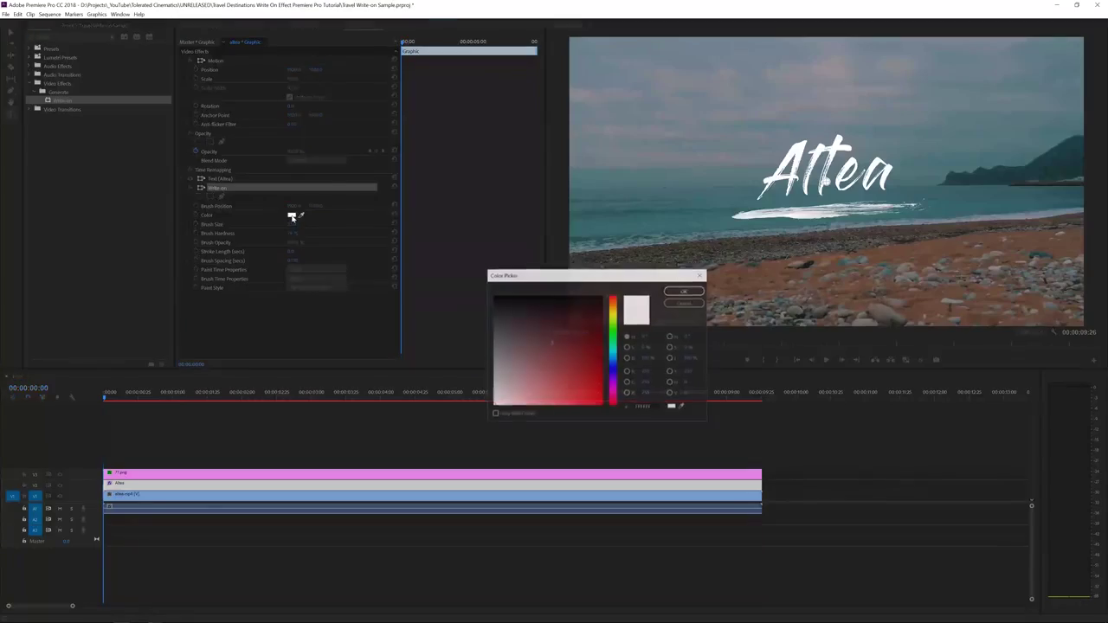
left_click_drag(564, 379, 608, 416)
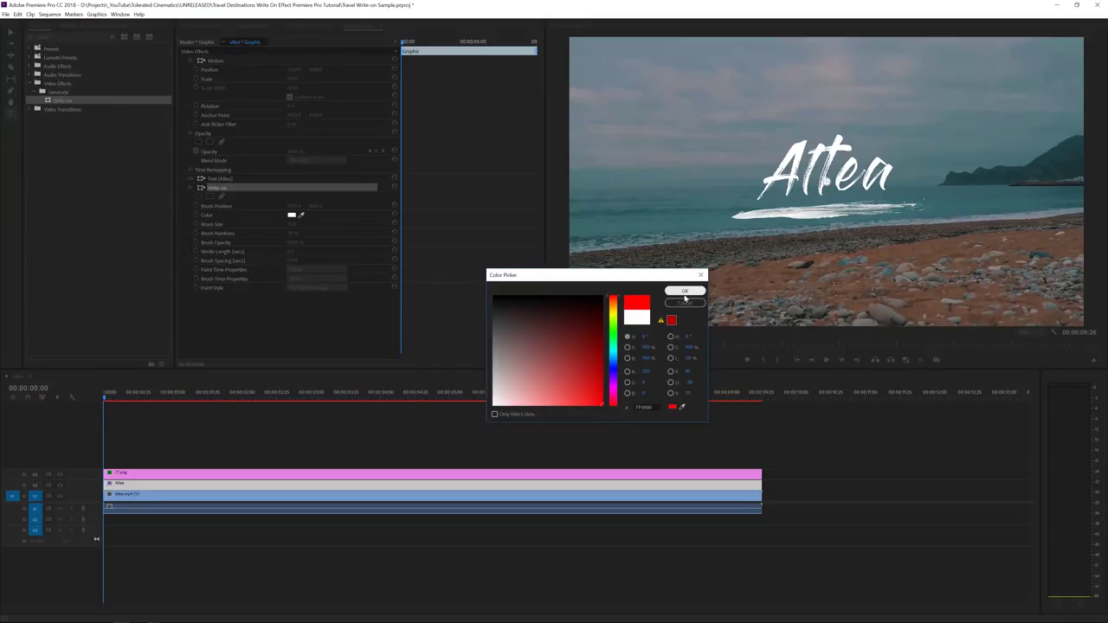
left_click(683, 291)
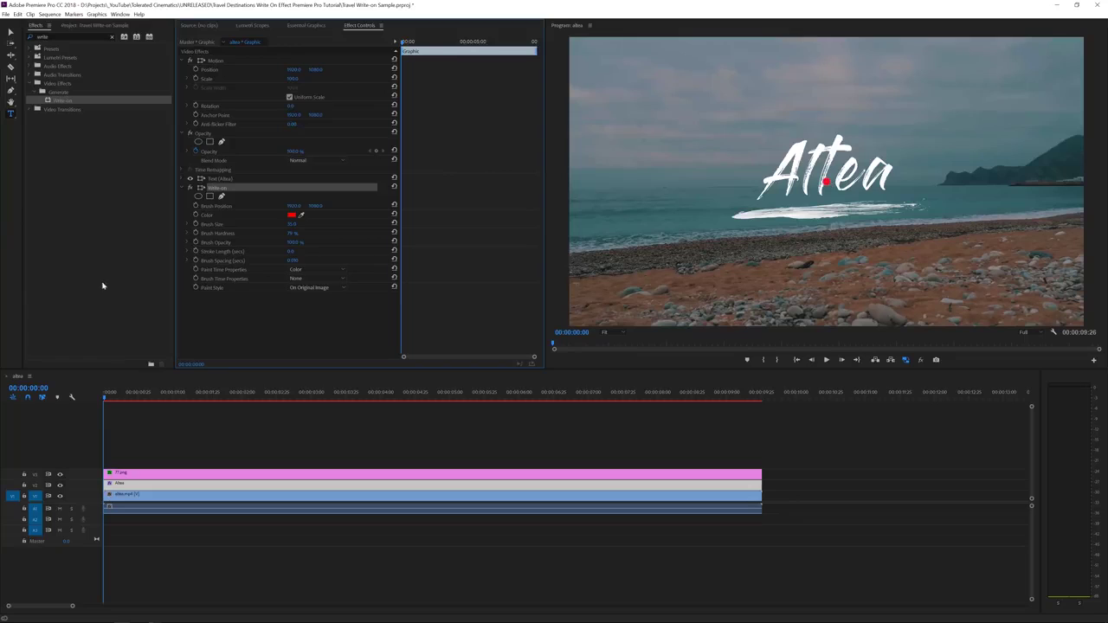
left_click(293, 224)
type("35")
key("Tab")
type("50")
key("Return")
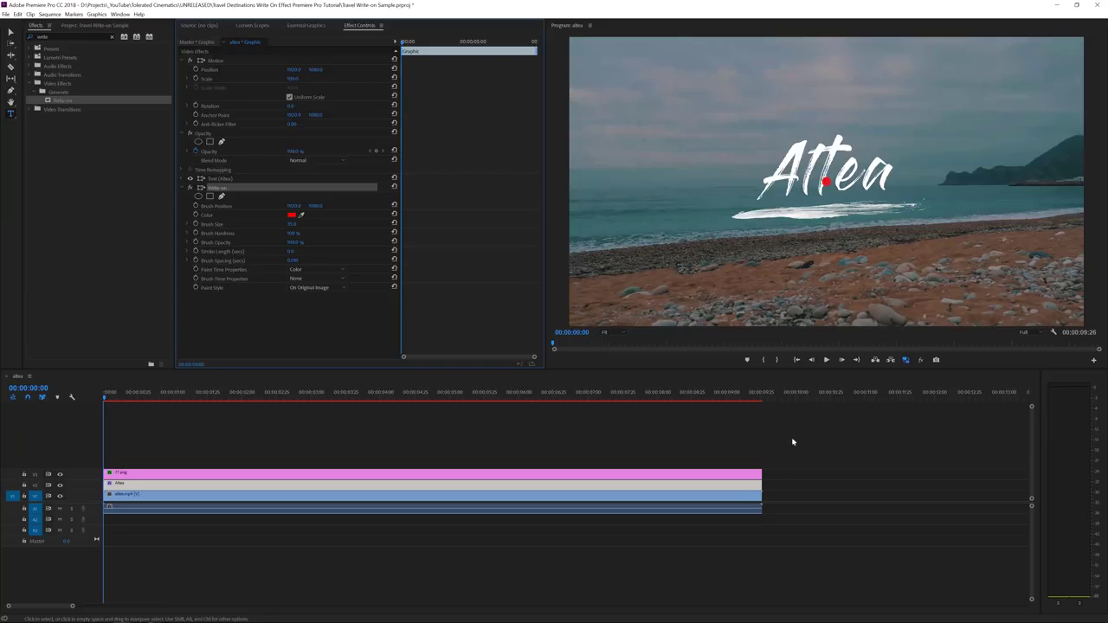
Step: Set the Write-on Stroke Length to 100
left_click(291, 251)
type("10")
key("Return")
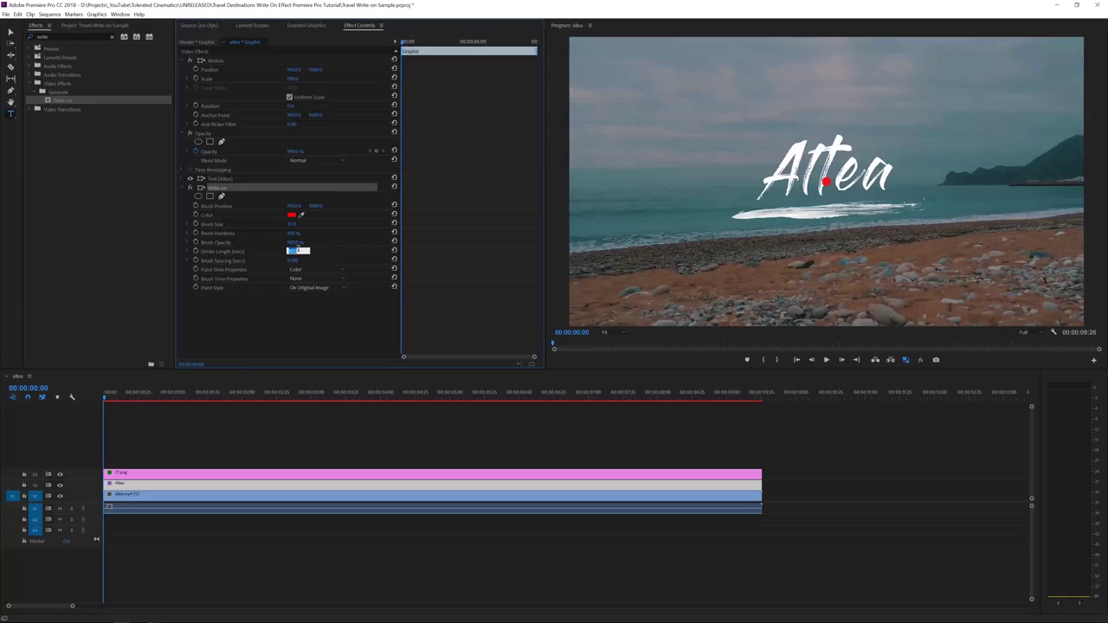
left_click(298, 251)
type("100")
key("Return")
Step: Zoom the Program Monitor to 150% and scroll the view onto the Altea lettering
left_click(609, 334)
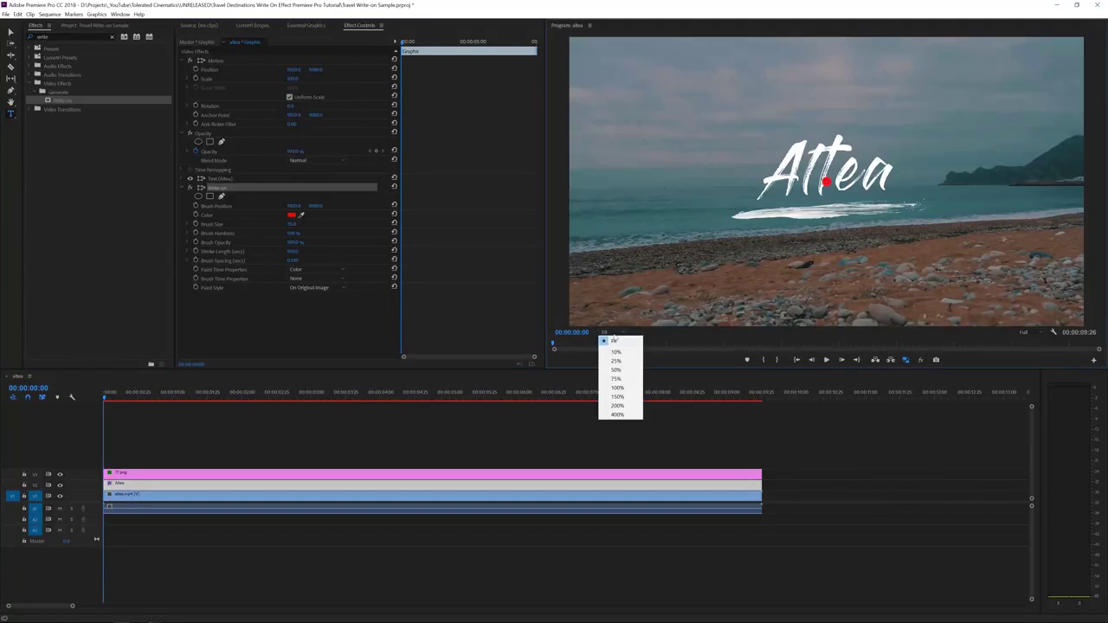
left_click(618, 398)
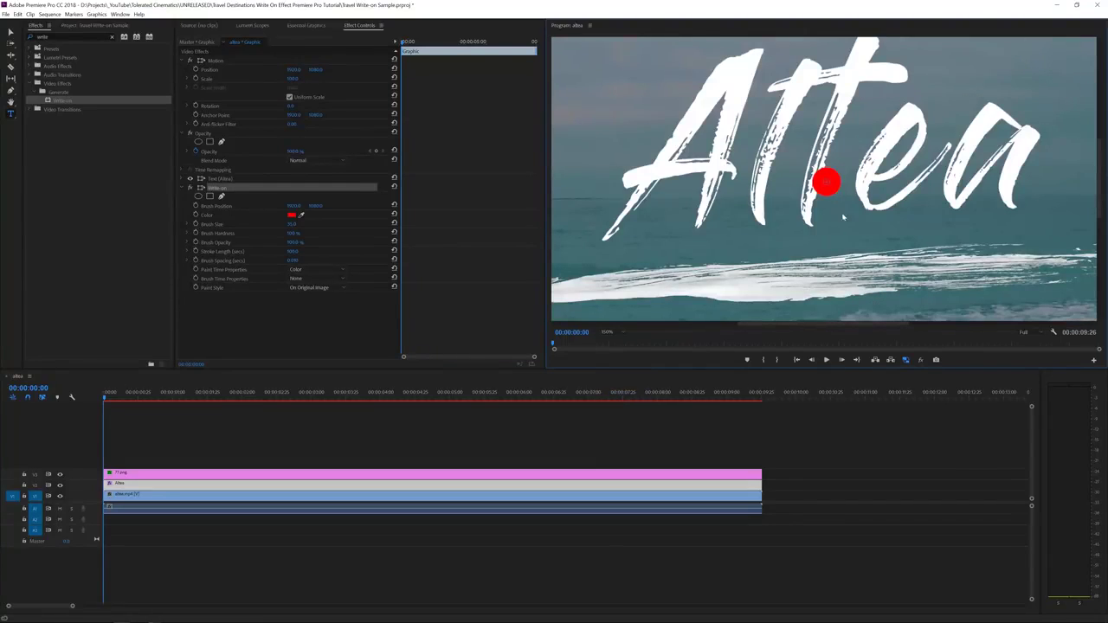
left_click_drag(1103, 223, 1098, 183)
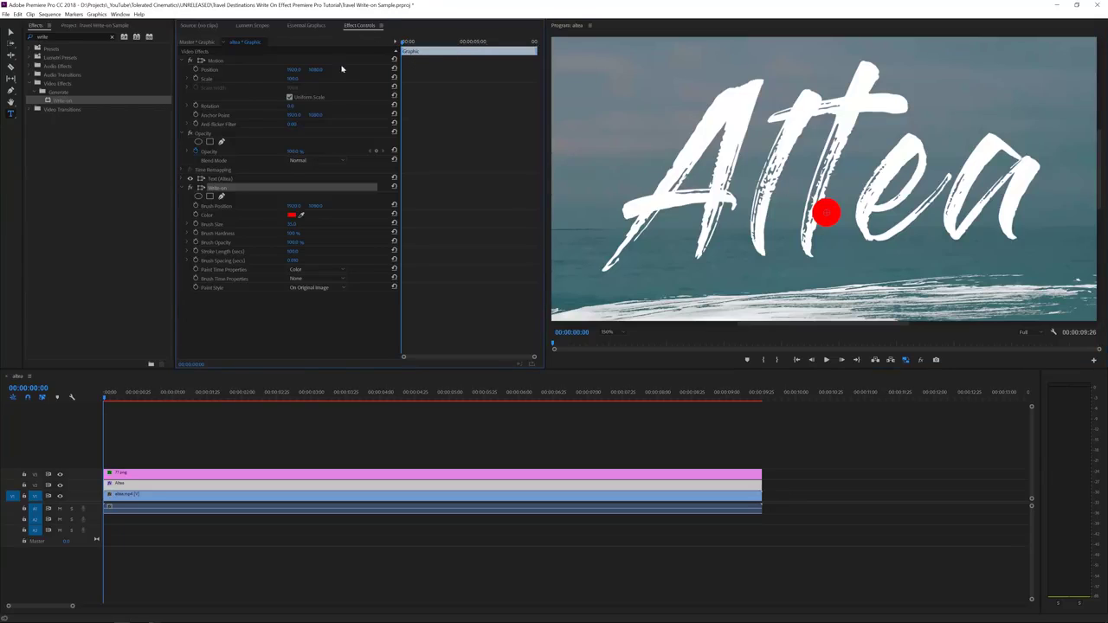
Step: Start Brush Position keyframing and select the Write-on effect with the Selection tool
left_click(196, 206)
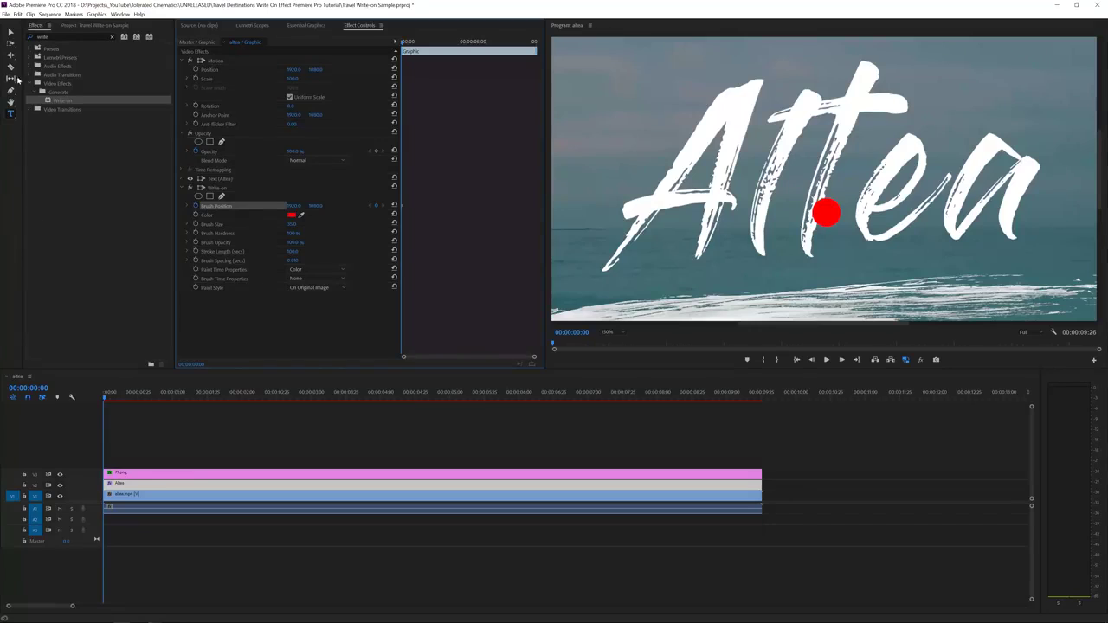
left_click(11, 33)
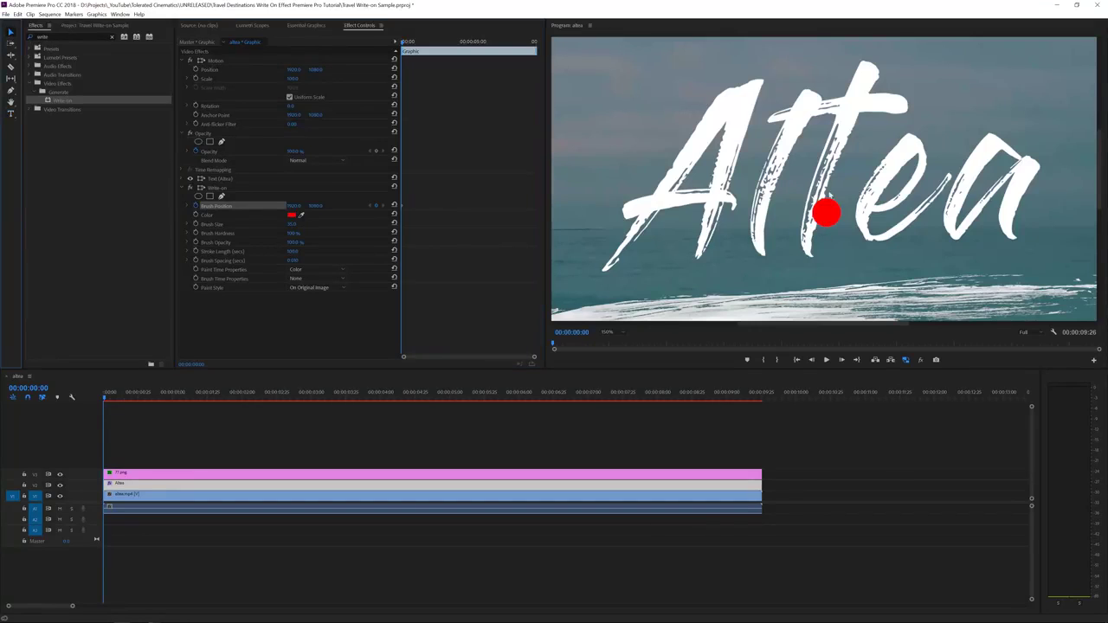
left_click(220, 188)
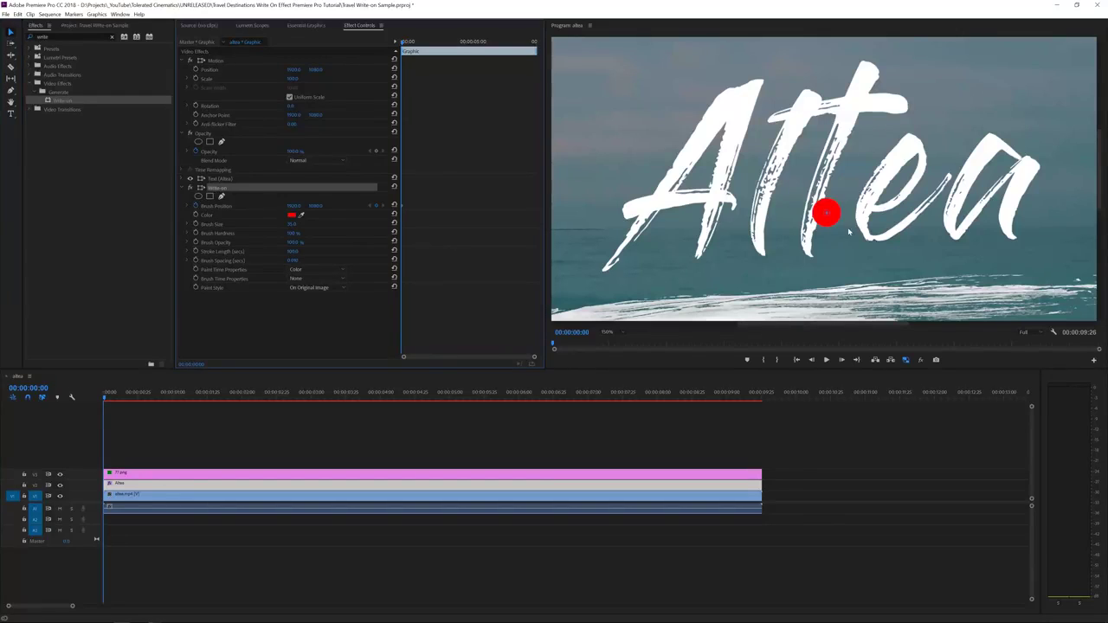
Step: Place the red brush dot at the foot of the A, then load toleratedcinematics.com
left_click(267, 323)
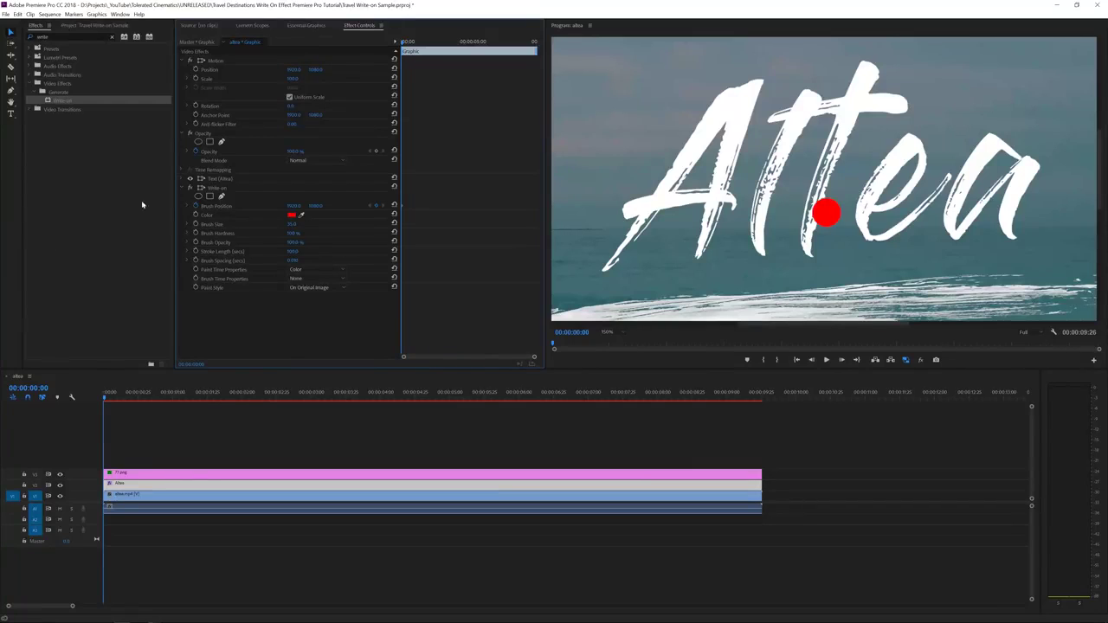
left_click(222, 189)
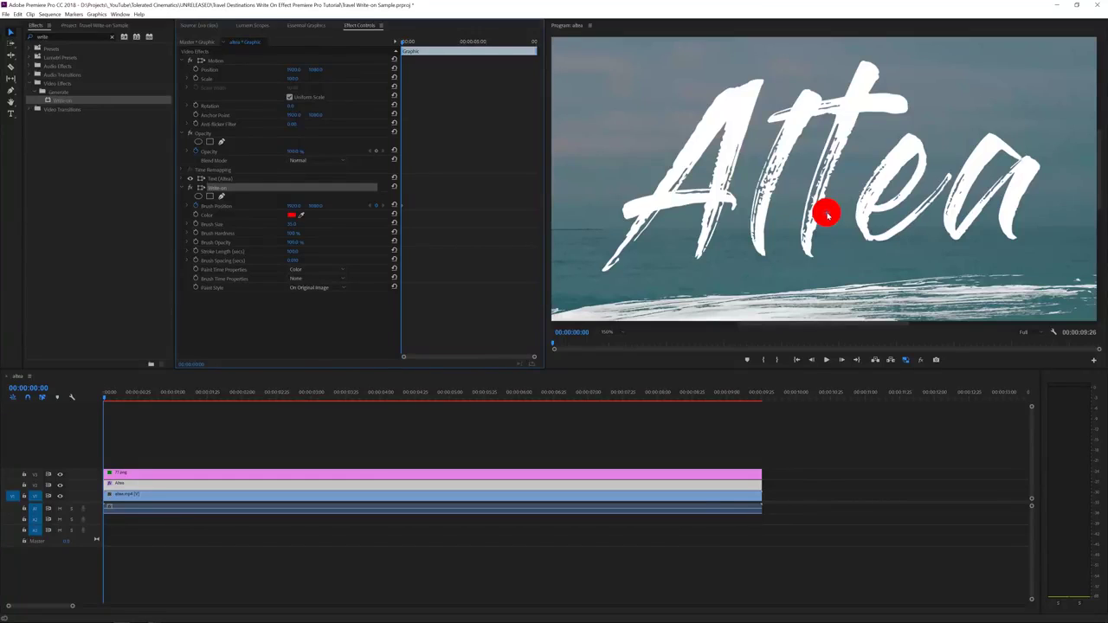
mouse_move(826, 214)
left_mouse_down()
mouse_move(702, 216)
mouse_move(603, 266)
mouse_move(588, 293)
left_mouse_up()
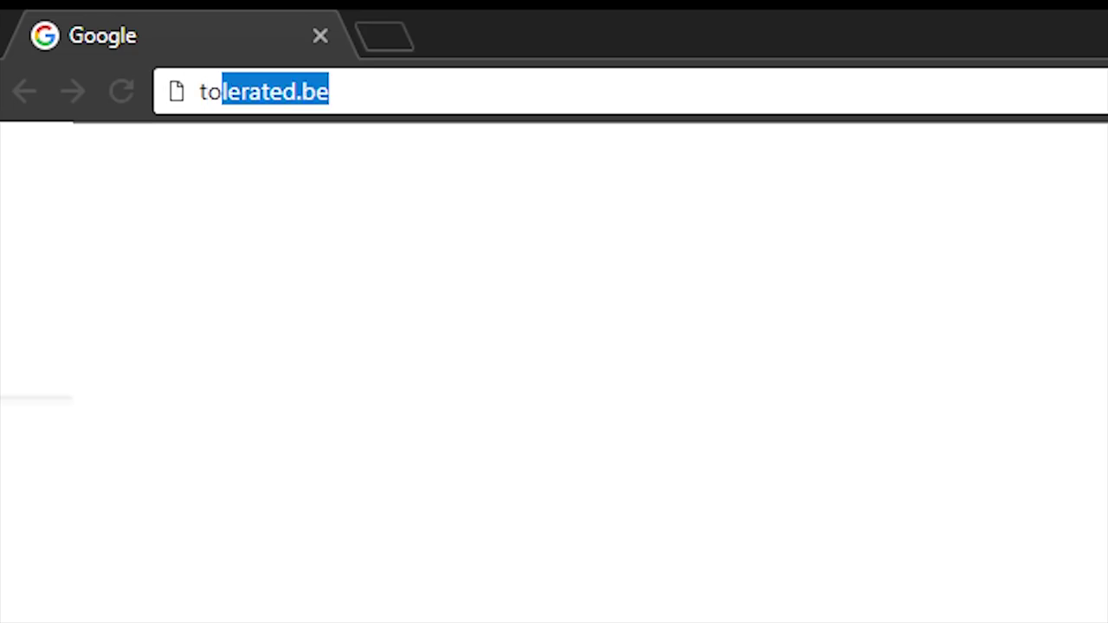
type("leratedcinematics.com")
key("Return")
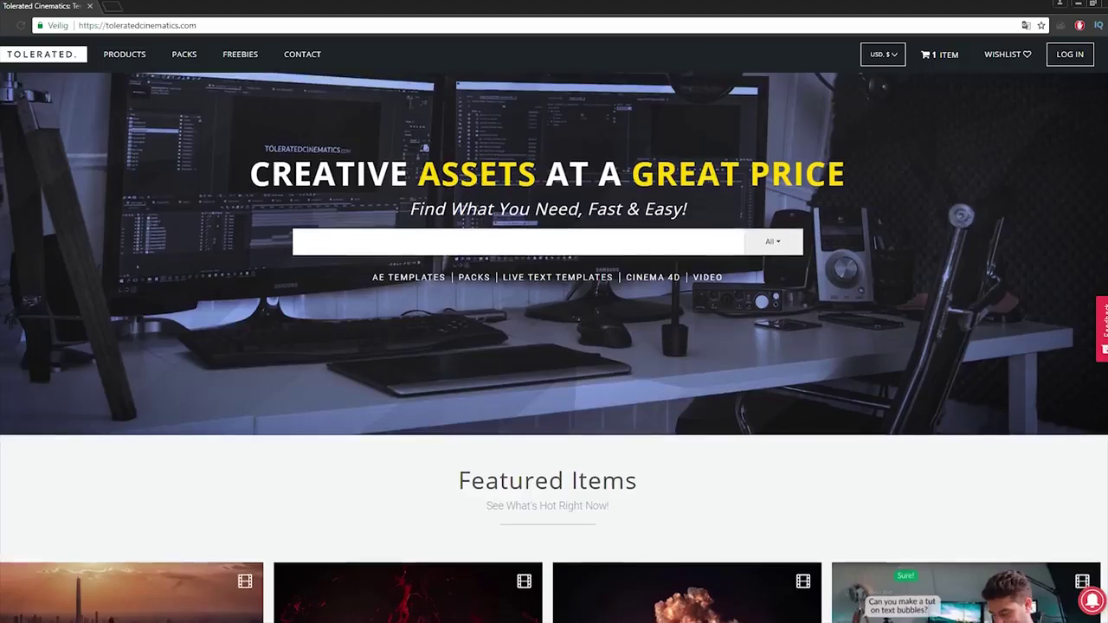
Step: Browse a product page, then search the store's products for 'new year'
scroll(554, 346, "down", 1)
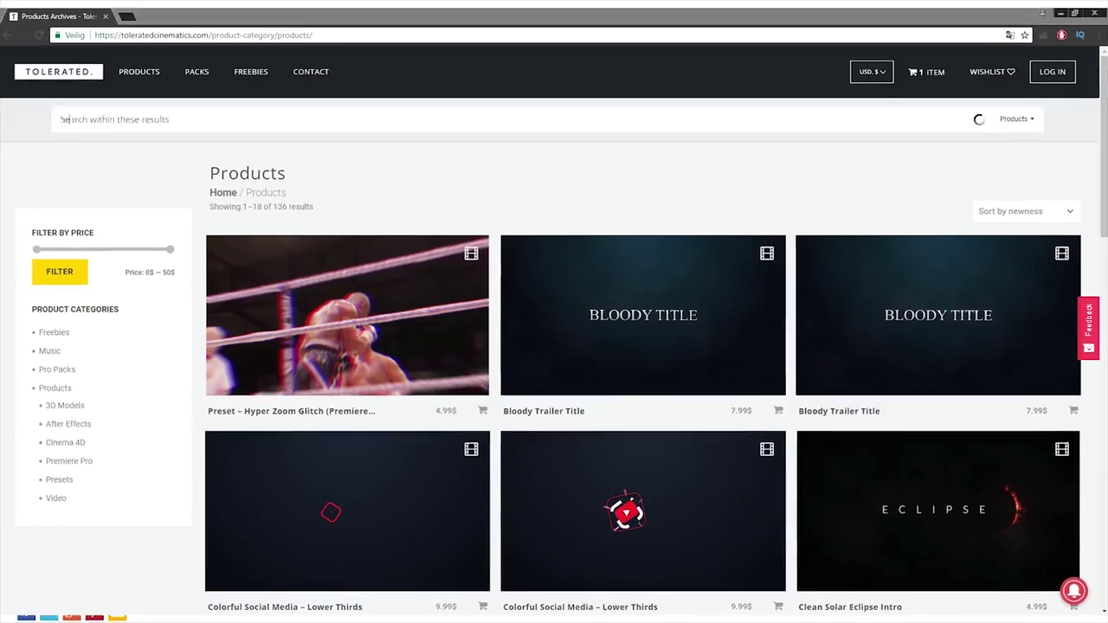
type("new ye")
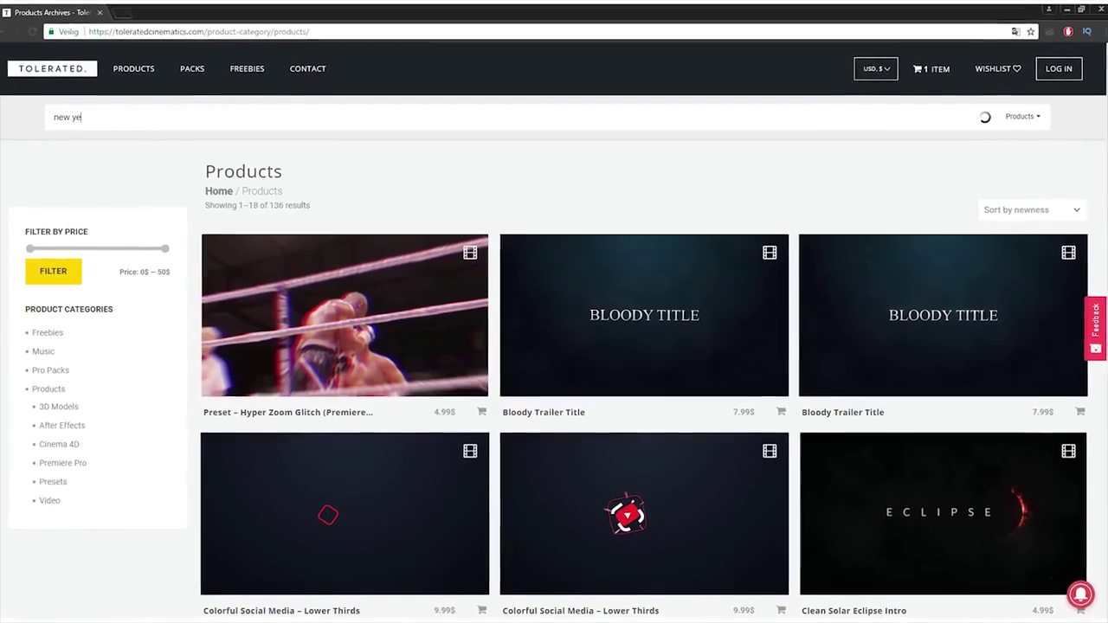
type("ar")
key("Return")
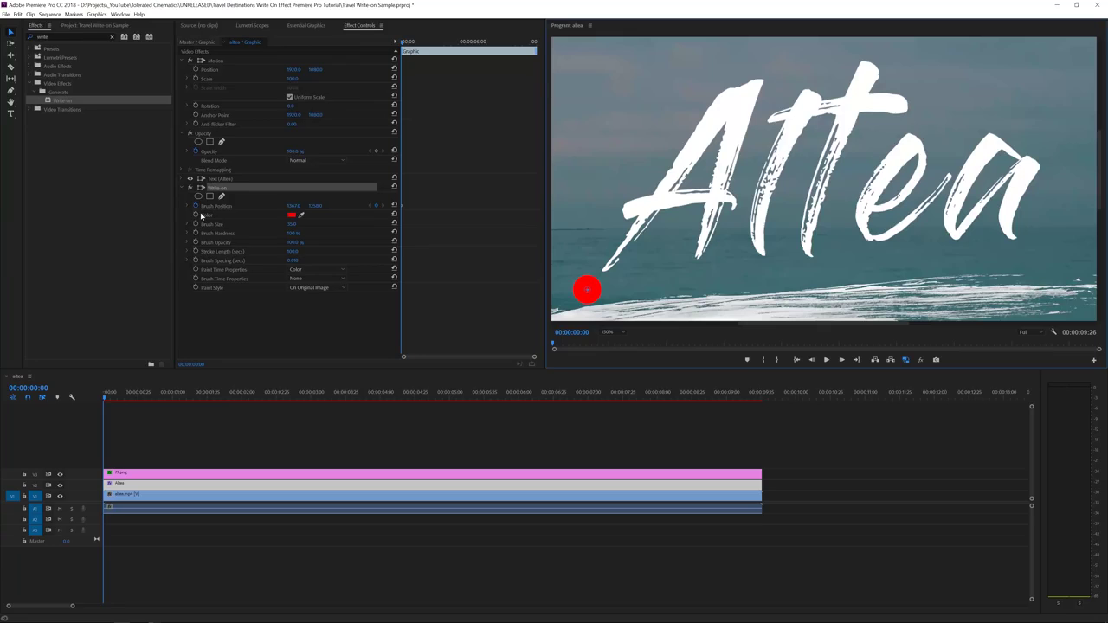
Step: Five frames in, extend the Write-on brush stroke diagonally up to the apex of the A
key("shift+Right")
left_click_drag(534, 355, 474, 359)
key("shift+Left")
key("shift+Right")
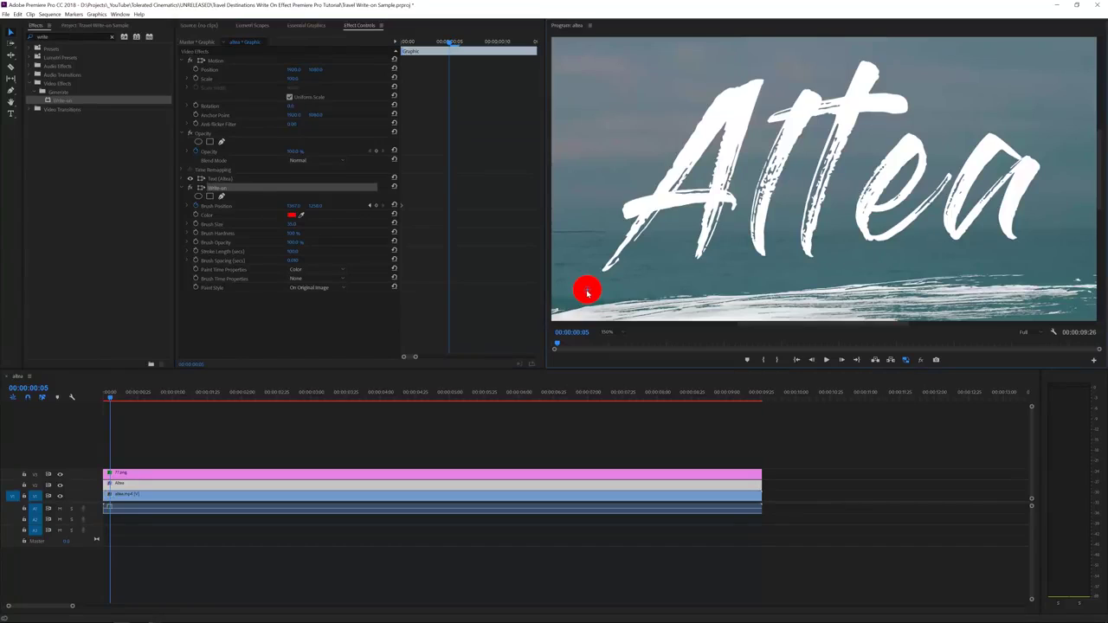
left_click_drag(586, 292, 608, 275)
mouse_move(728, 106)
left_mouse_down()
mouse_move(710, 156)
mouse_move(753, 66)
mouse_move(744, 76)
left_mouse_up()
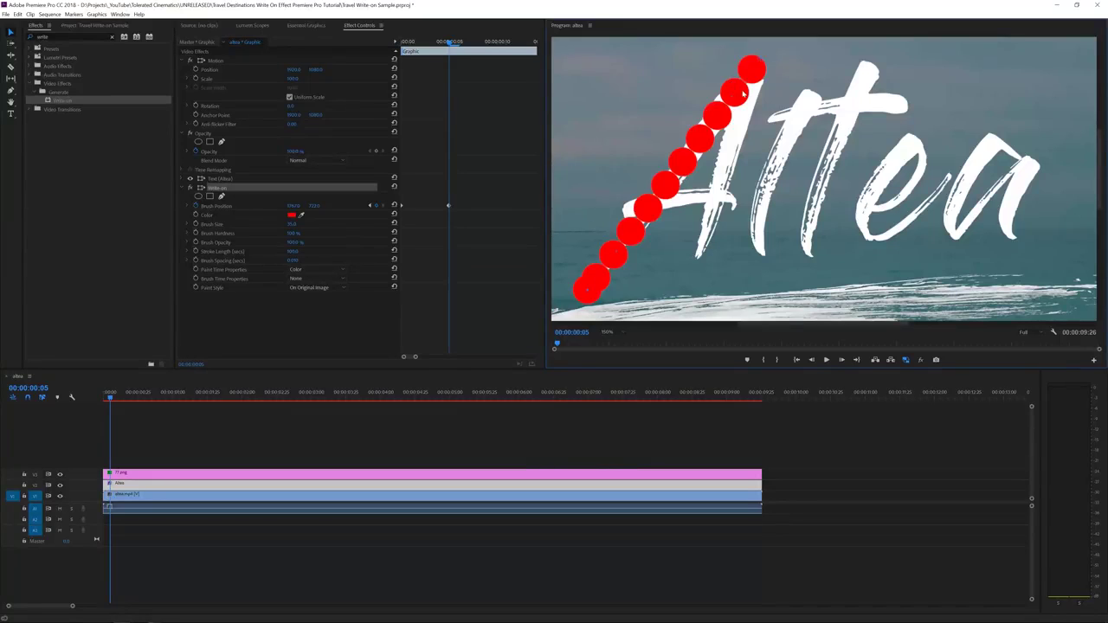
left_click(297, 260)
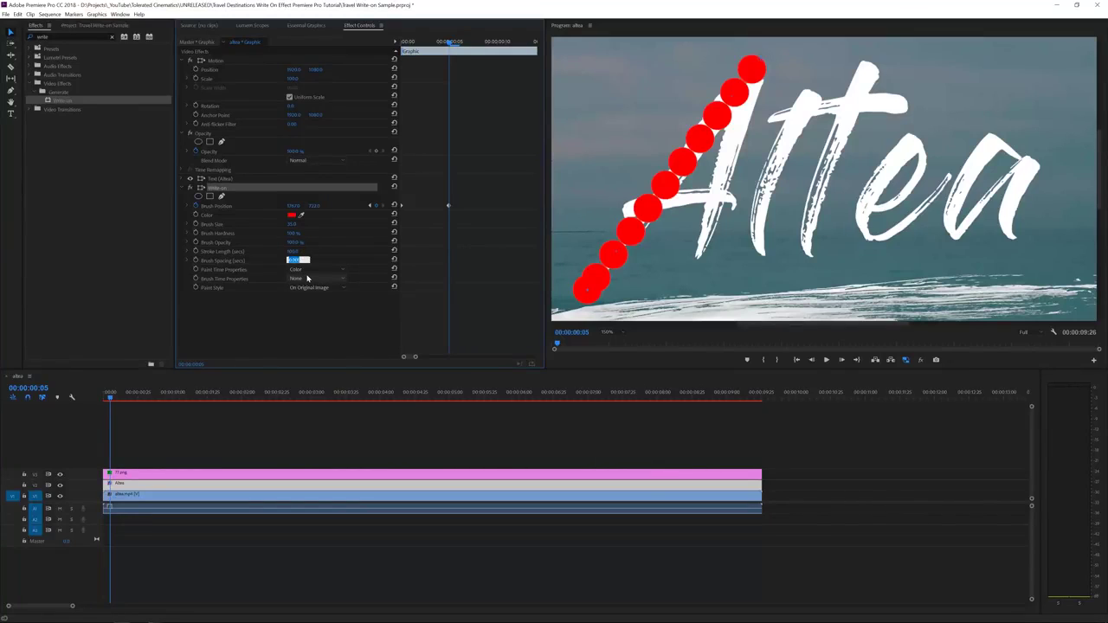
Step: Set Brush Spacing to 0.001 for a solid stroke, then advance five frames
key("Return")
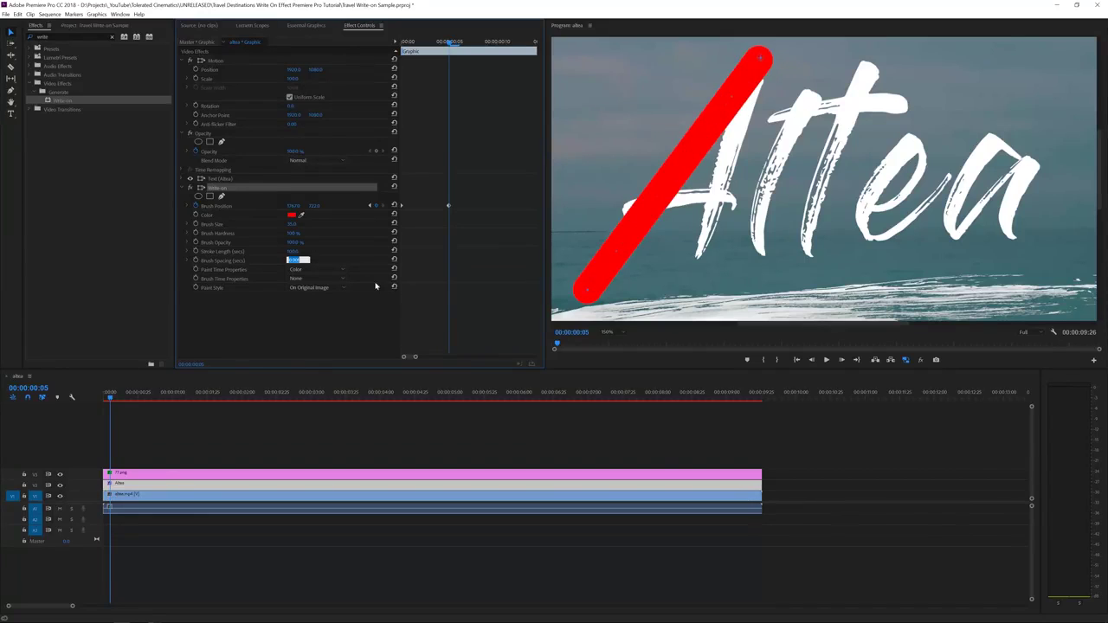
left_click(341, 263)
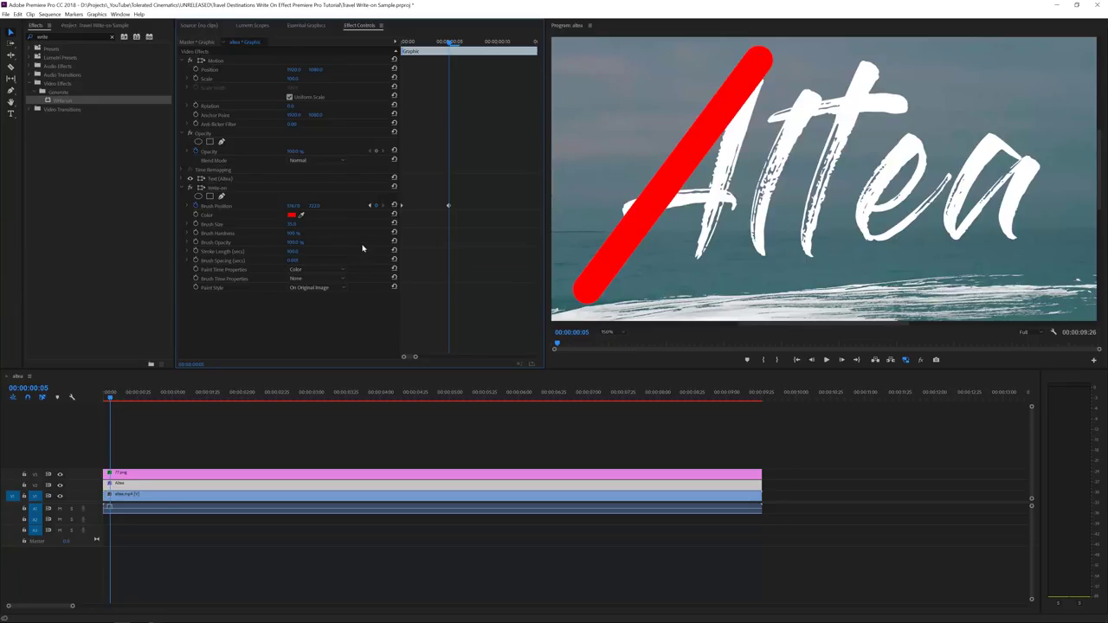
left_click(221, 189)
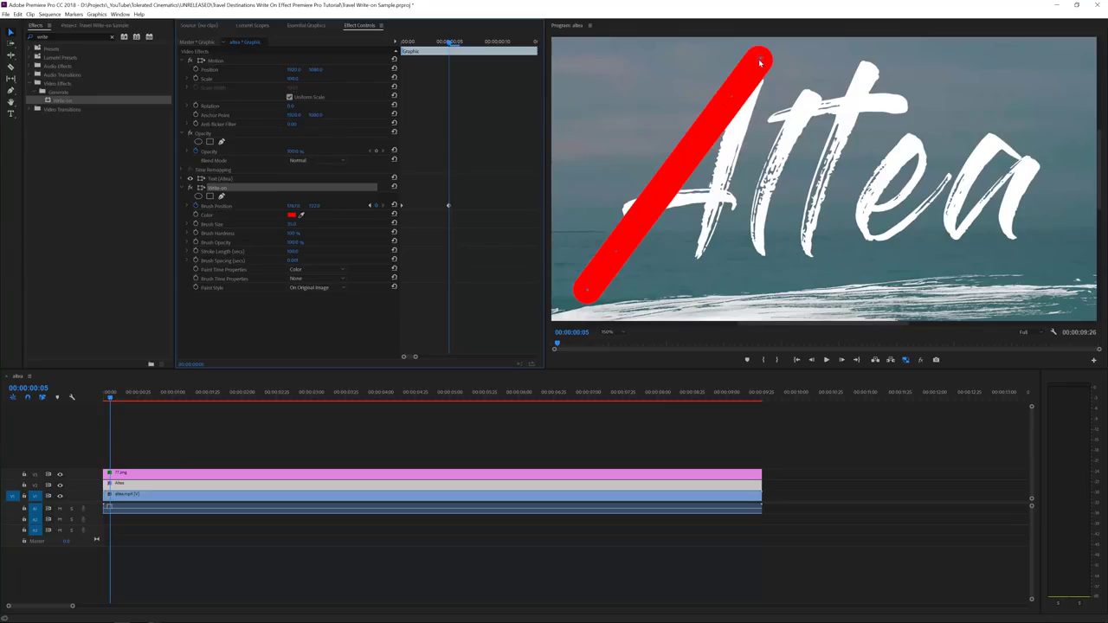
key("shift+Right")
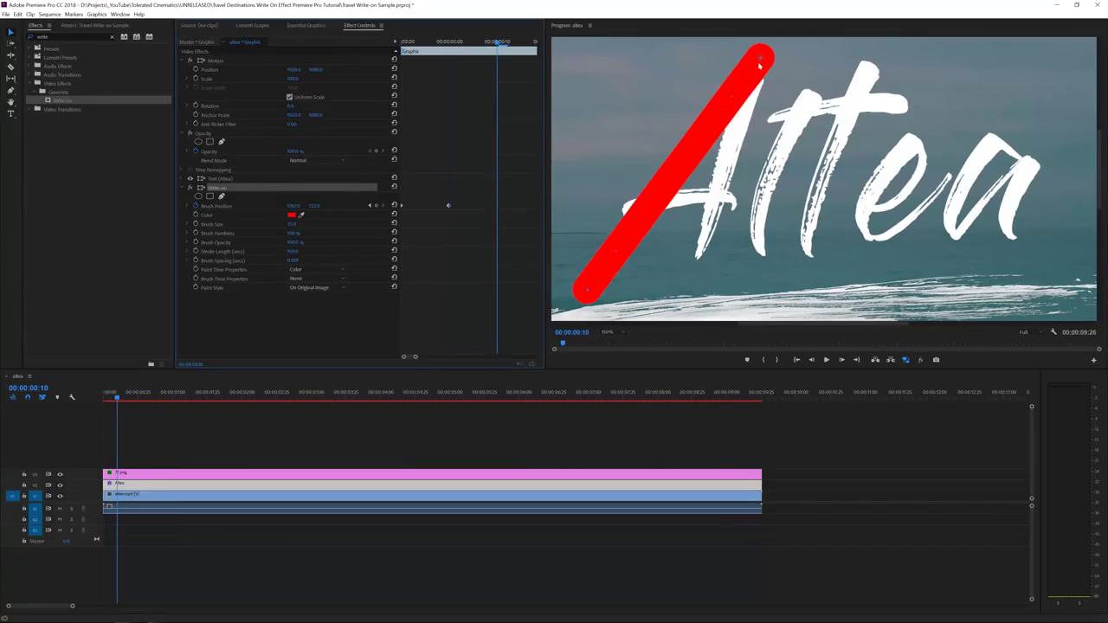
Step: Trace the brush down the A's right leg, moving one Brush Position keyframe earlier
left_click(697, 261)
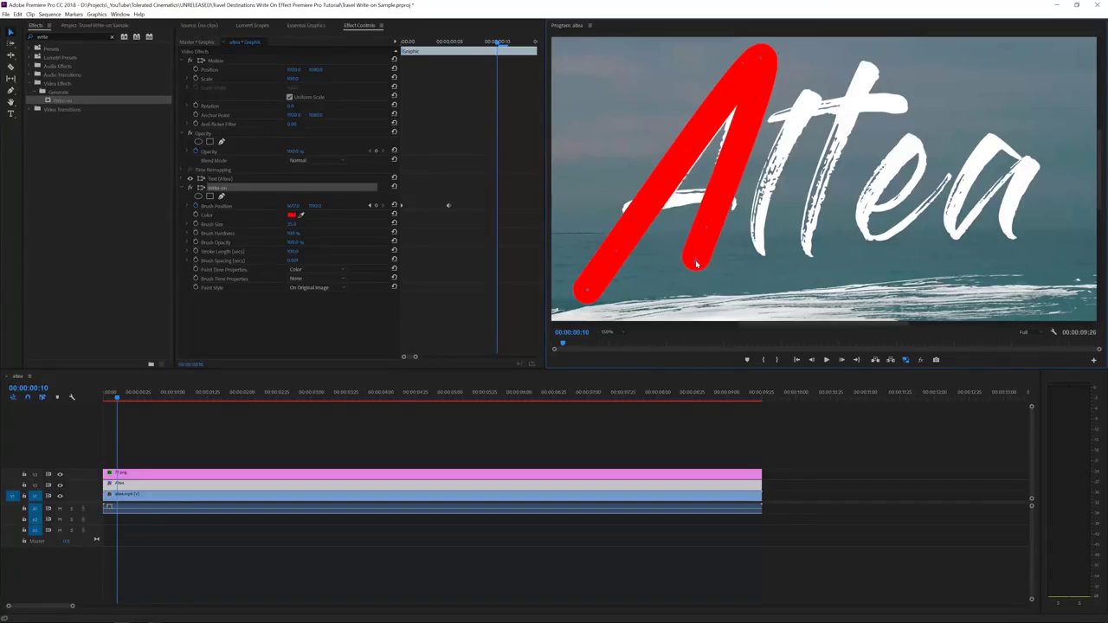
left_click(699, 262)
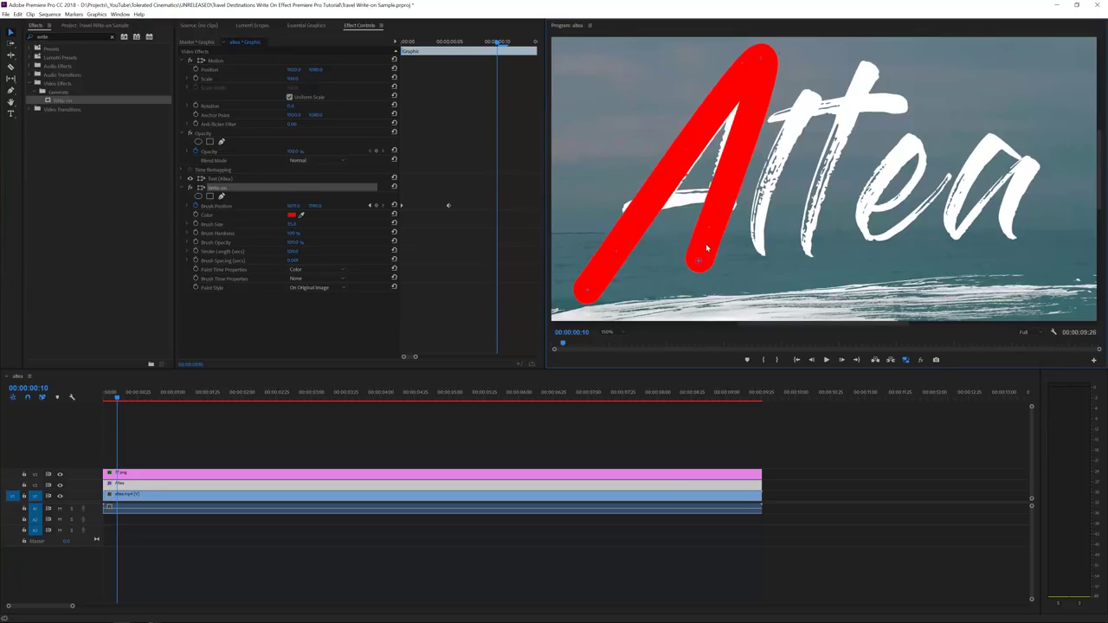
left_click(705, 245)
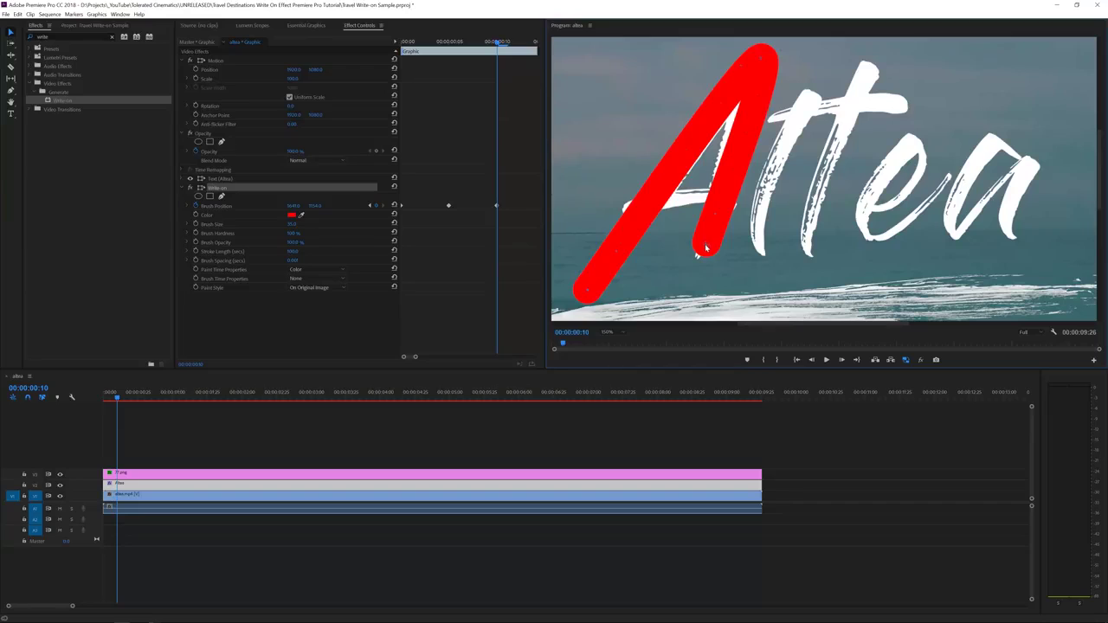
left_click(731, 123)
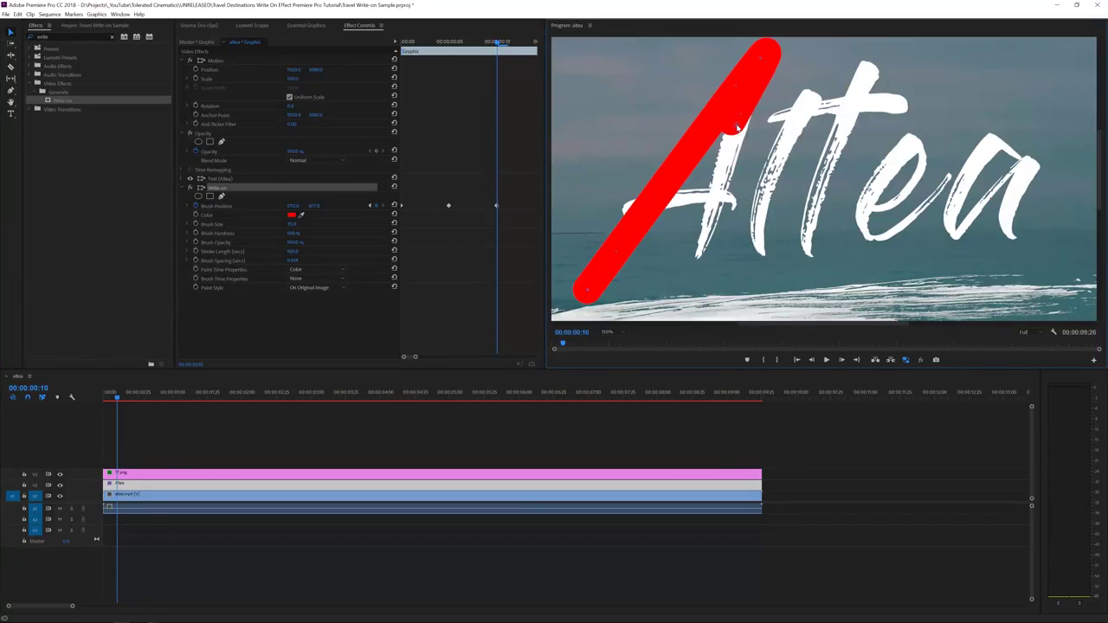
left_click(495, 206)
left_click_drag(493, 208, 468, 206)
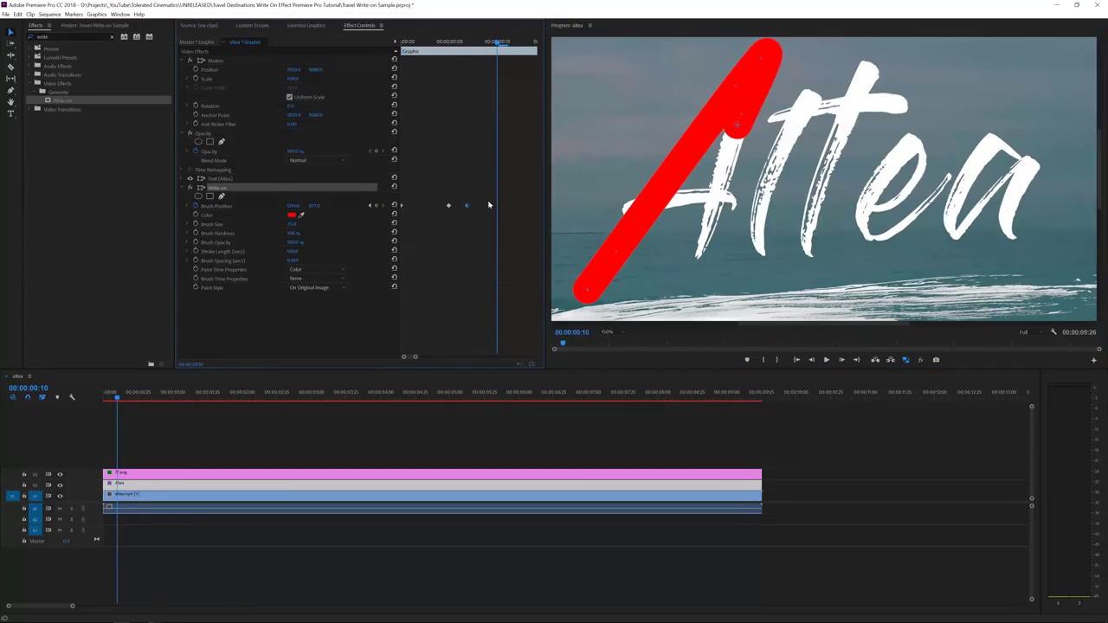
left_click(513, 44)
left_click_drag(740, 129, 691, 285)
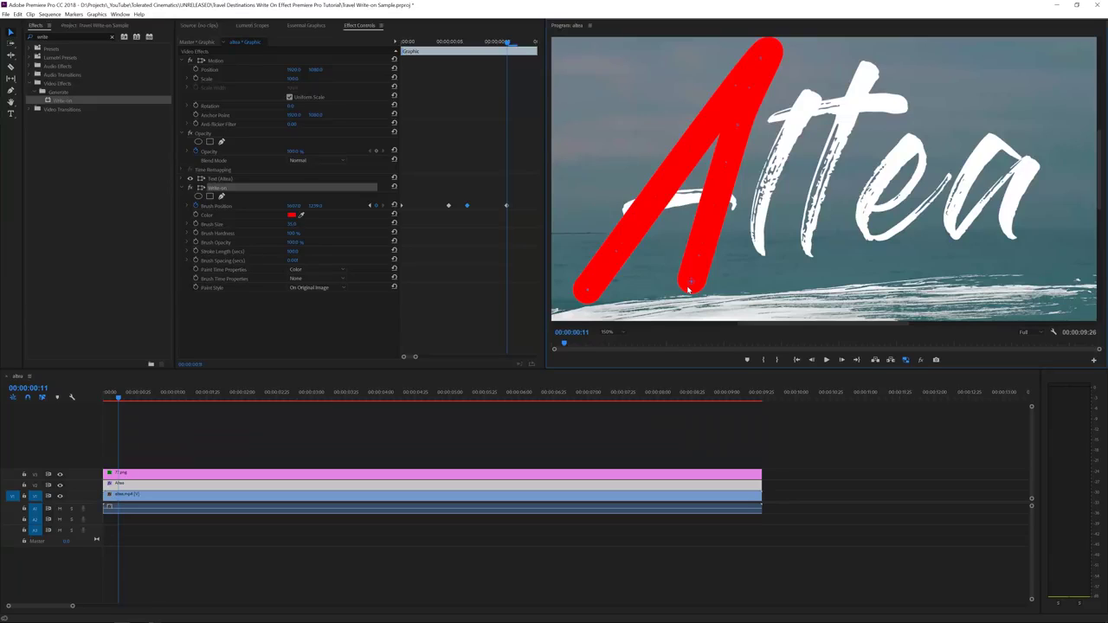
Step: Add brush points a few frames apart drawing the A's crossbar to the right
key("Right")
key("Right")
key("Right")
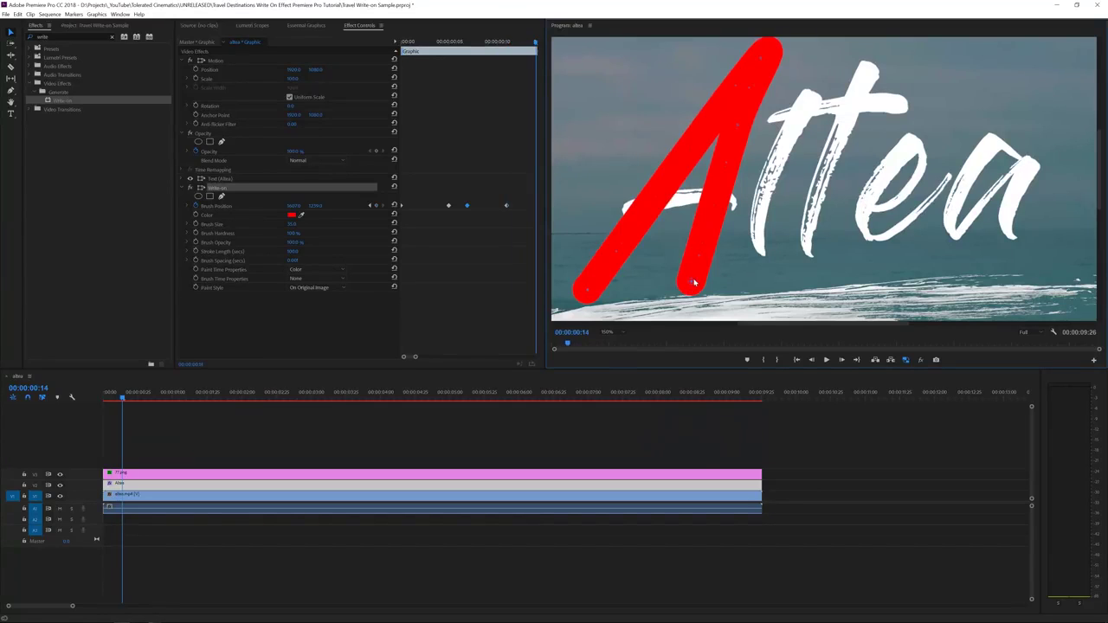
left_click(578, 215)
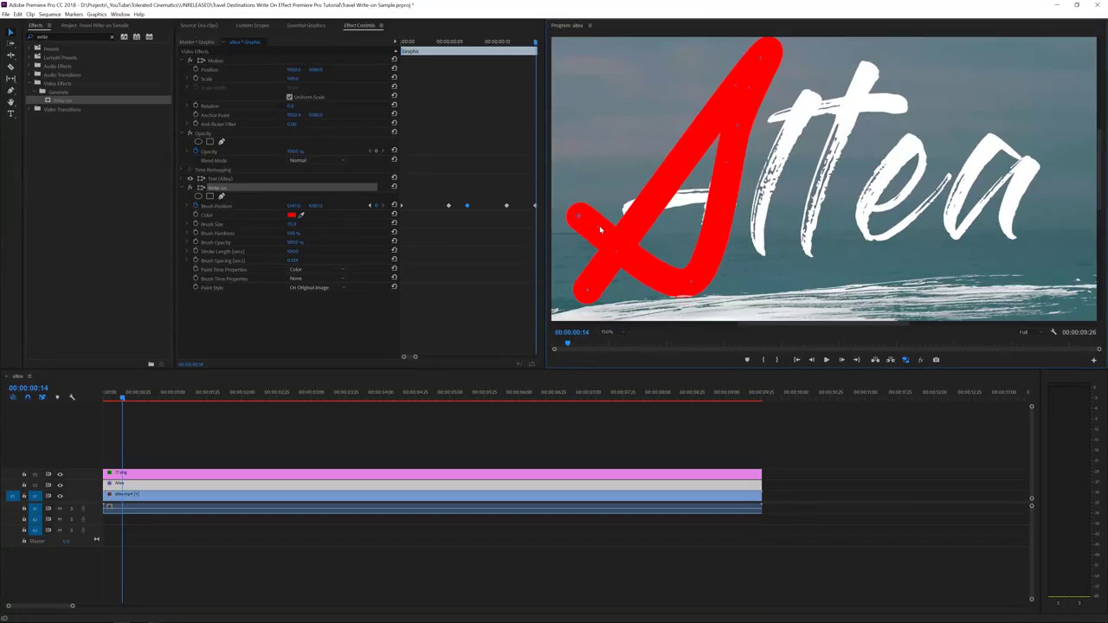
key("shift+Right")
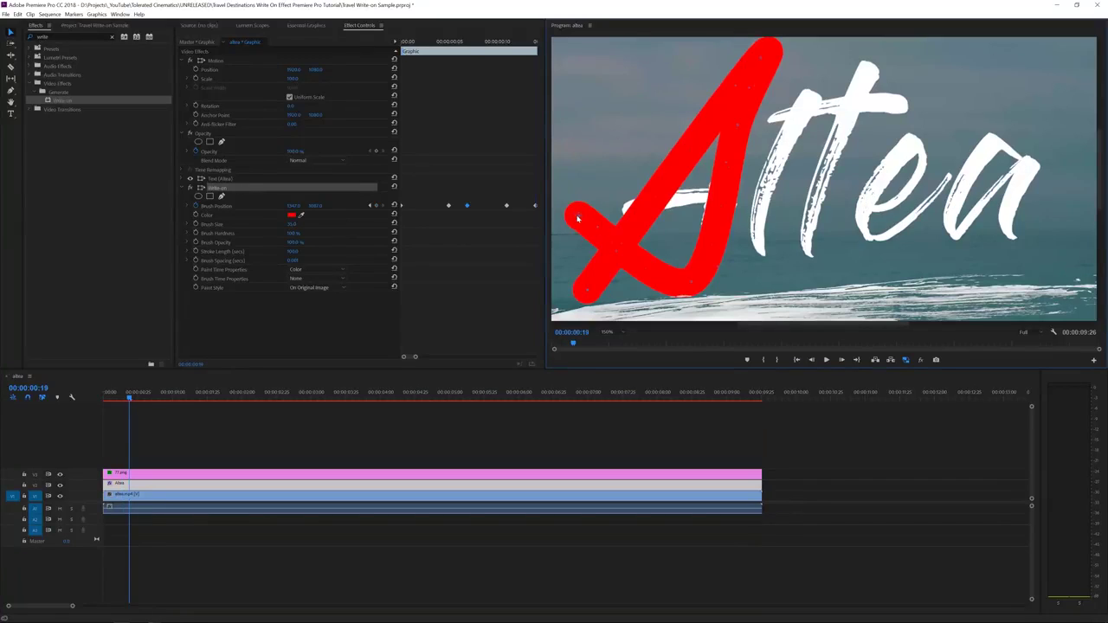
left_click(742, 201)
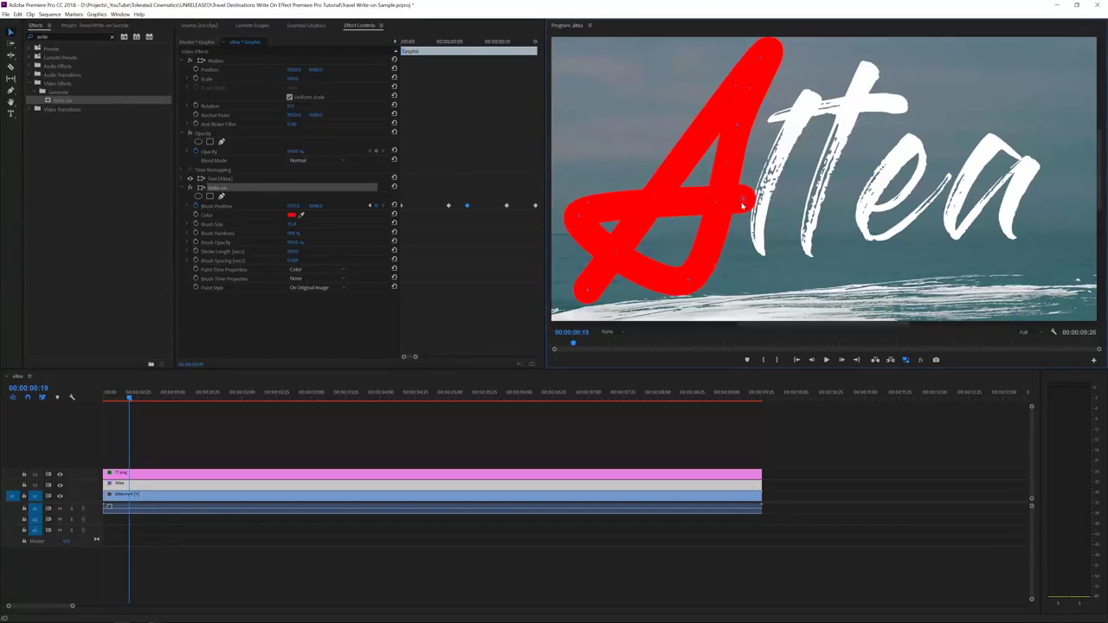
key("space")
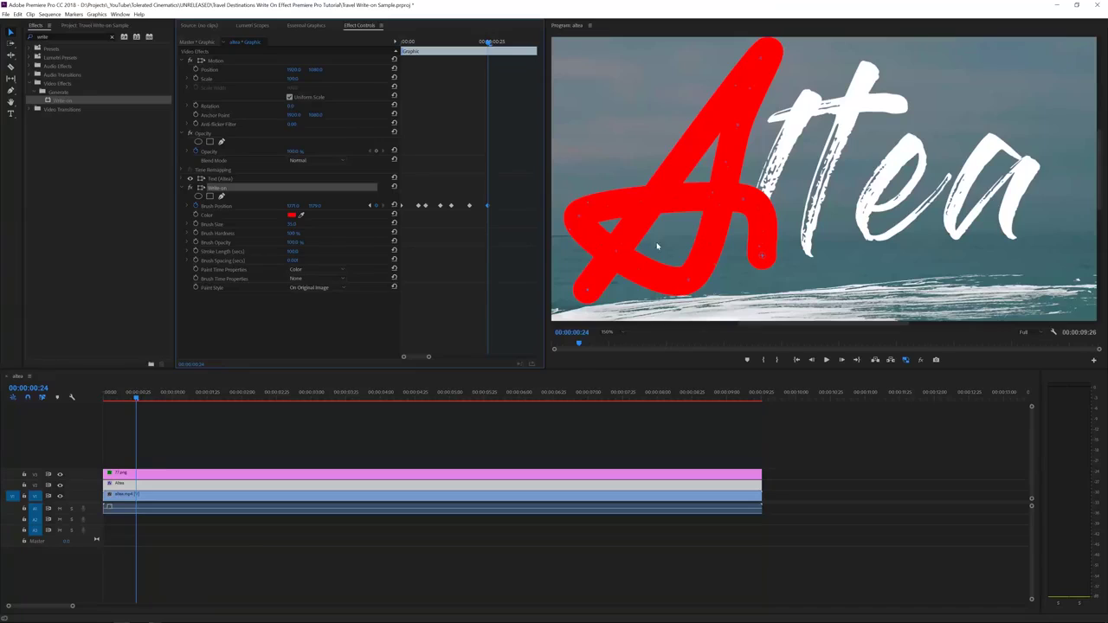
Step: Add a short tail brush point and trace the stroke across the letters 'ttea'
key("shift+Right")
key("Left")
key("Left")
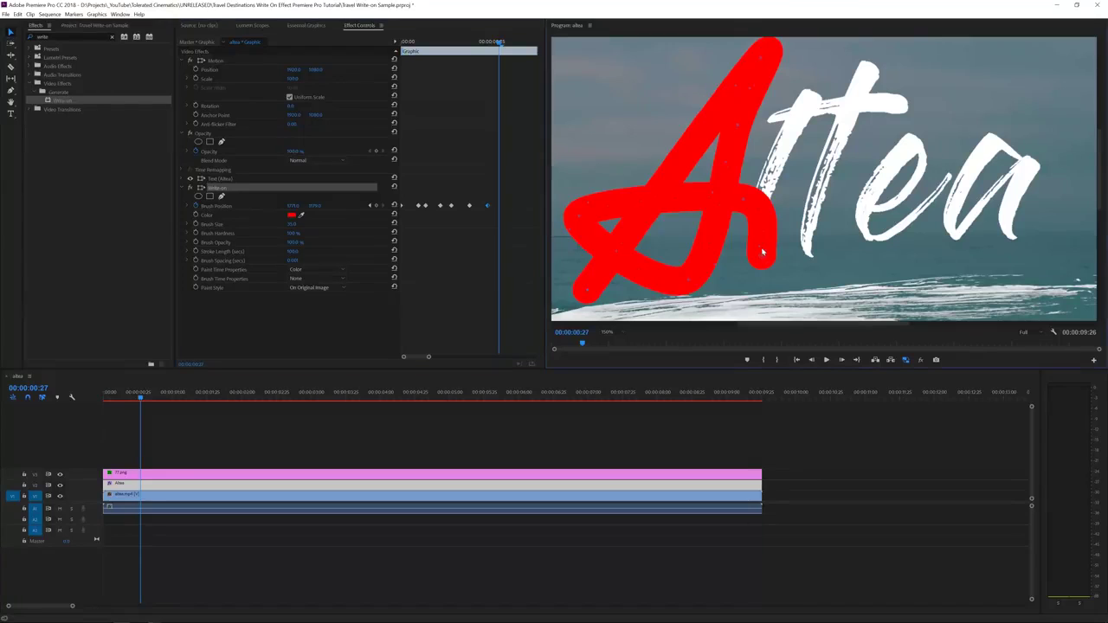
left_click(765, 259)
mouse_move(765, 260)
left_mouse_down()
mouse_move(865, 86)
mouse_move(816, 259)
mouse_move(900, 138)
mouse_move(910, 147)
left_mouse_up()
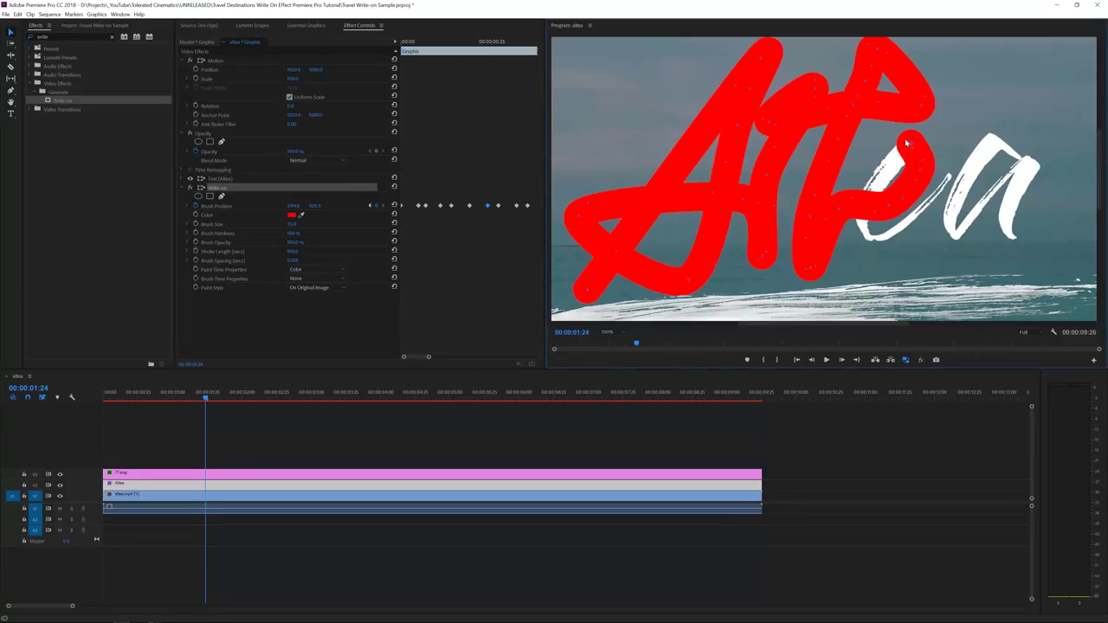
key("Right")
key("Right")
key("Right")
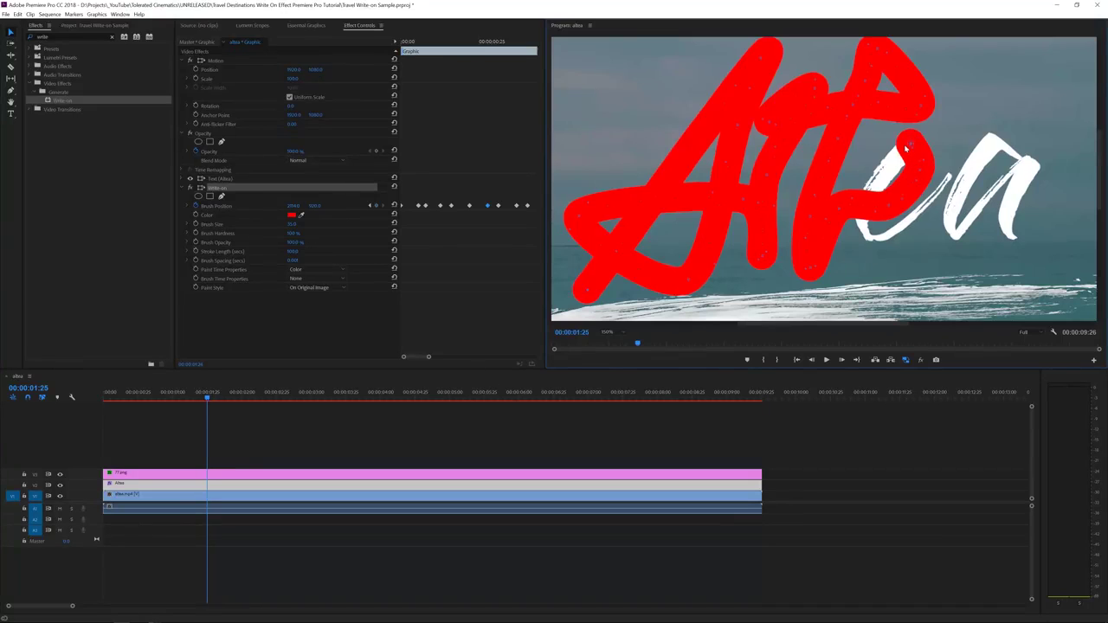
left_click_drag(901, 157, 887, 176)
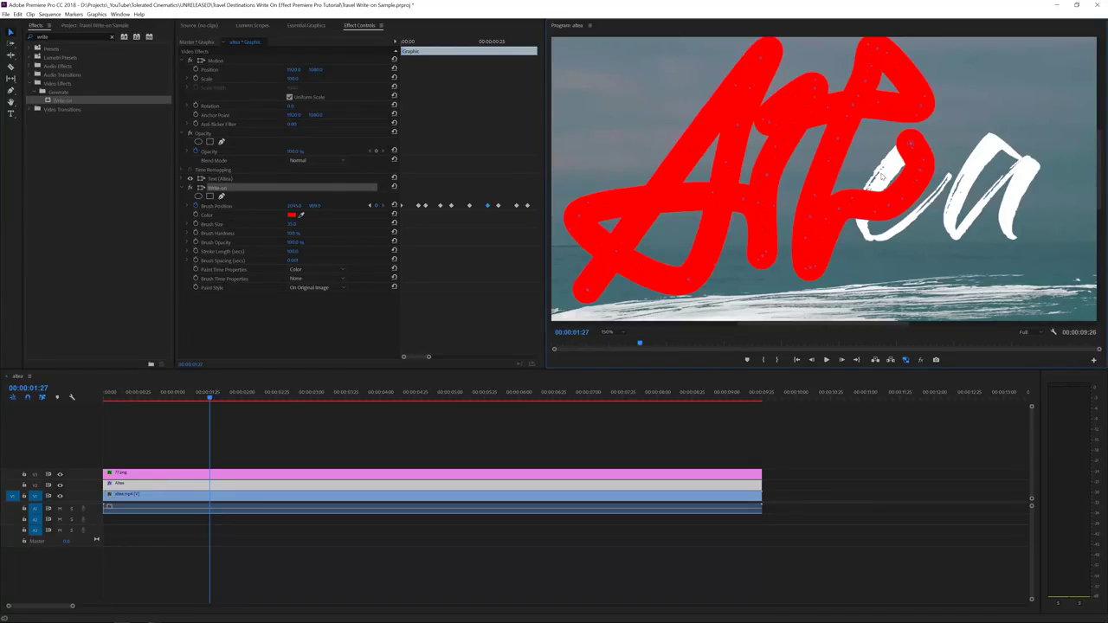
Step: Extend the stroke over the letter gap and down over the final a
left_click(881, 177)
key("Right")
key("Right")
key("Right")
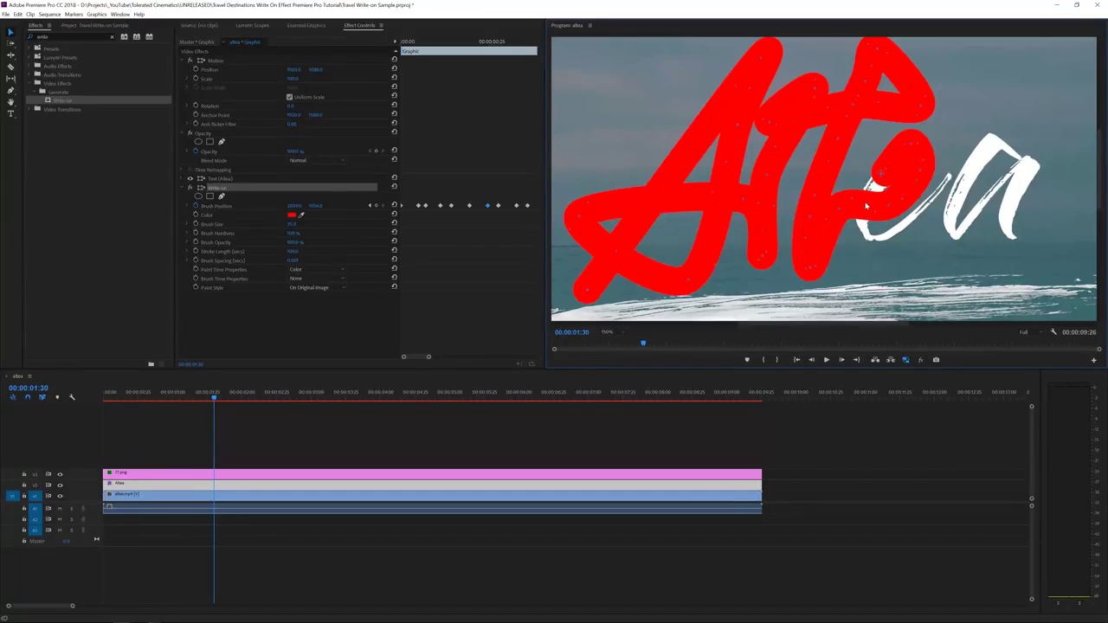
key("Right")
key("Right")
key("Right")
key("Right")
key("Right")
key("Right")
key("Right")
key("Right")
key("Right")
key("Right")
key("Right")
key("Right")
key("Right")
key("Right")
key("Right")
left_click(1021, 160)
key("Right")
key("Right")
key("Right")
key("Right")
key("Right")
key("Right")
key("Right")
key("Right")
key("Right")
key("Right")
key("Right")
key("Right")
key("Right")
key("Right")
key("Right")
key("Right")
key("Right")
key("Right")
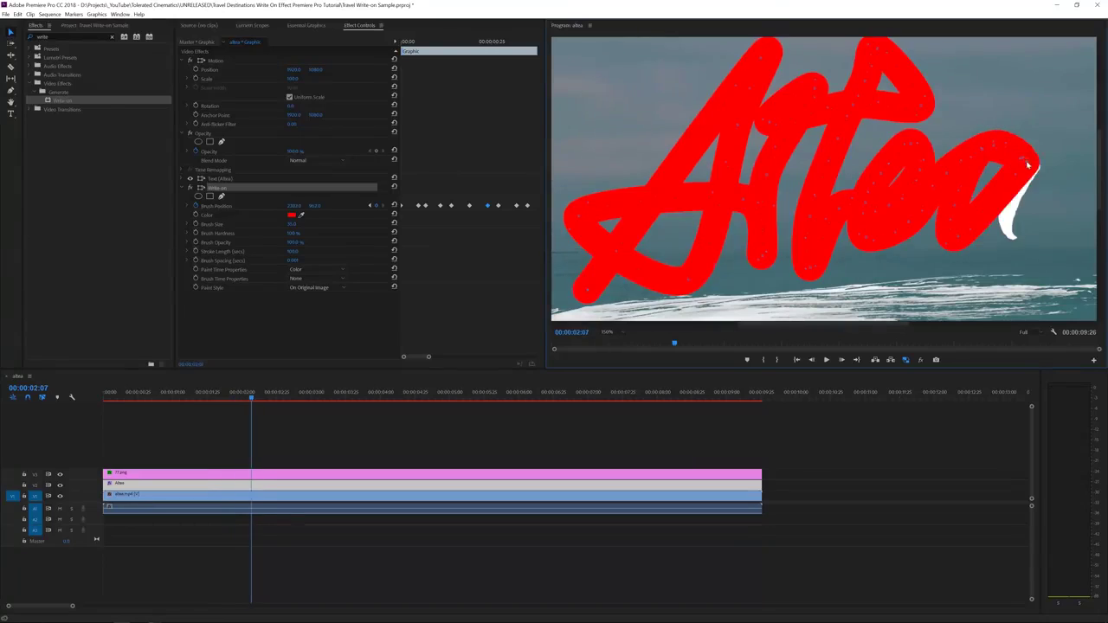
left_click(1008, 243)
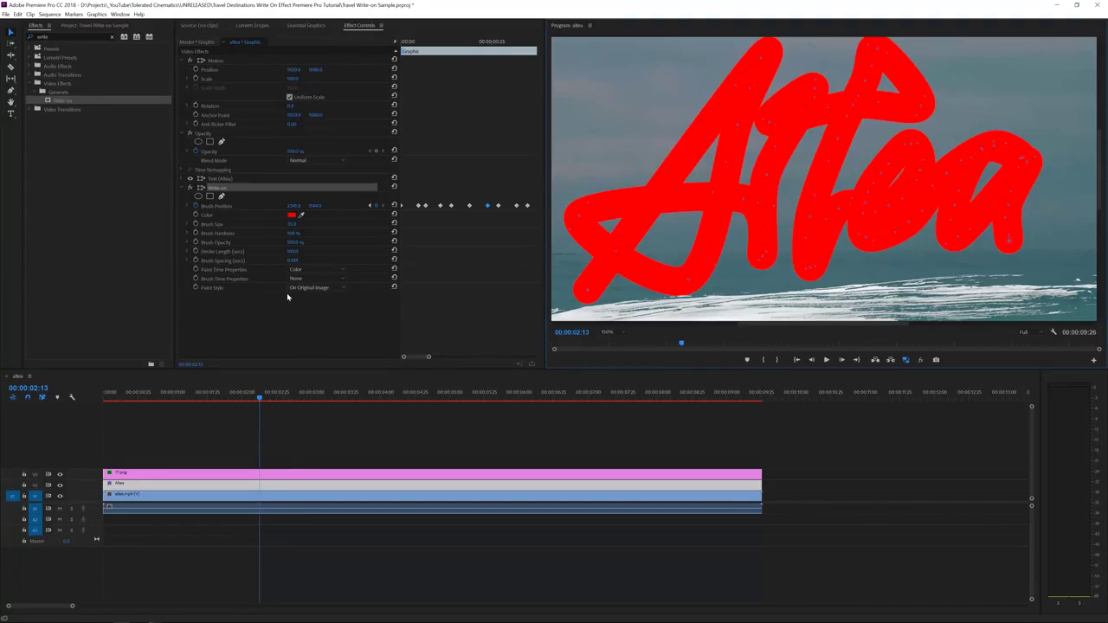
Step: Set Write-on Paint Style to Reveal Original Image and return to the sequence start
left_click(327, 290)
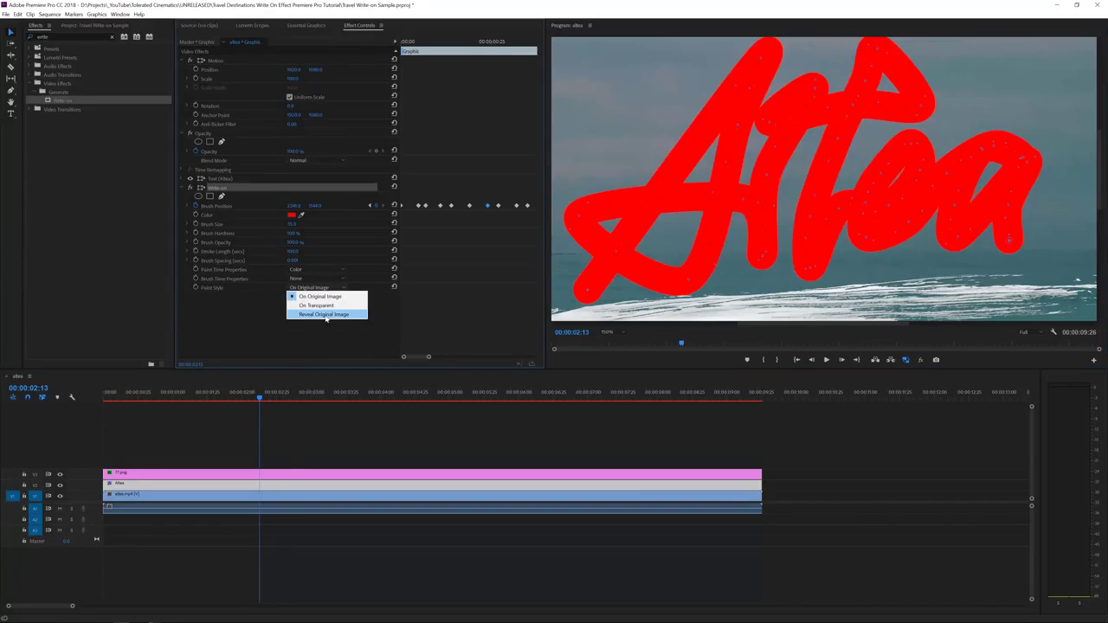
left_click(323, 315)
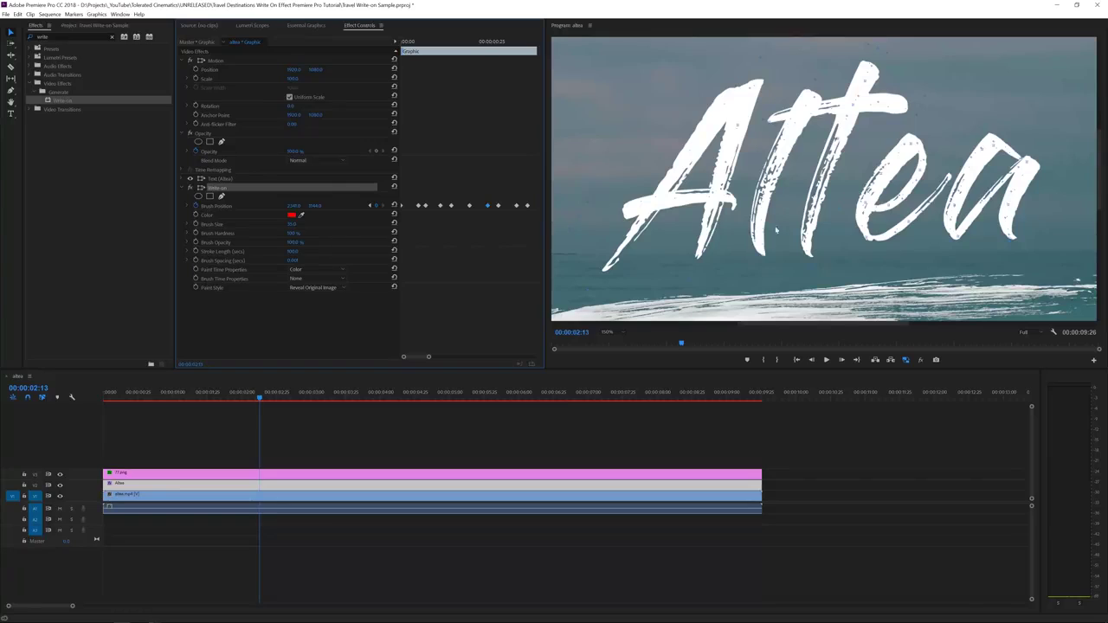
left_click(514, 41)
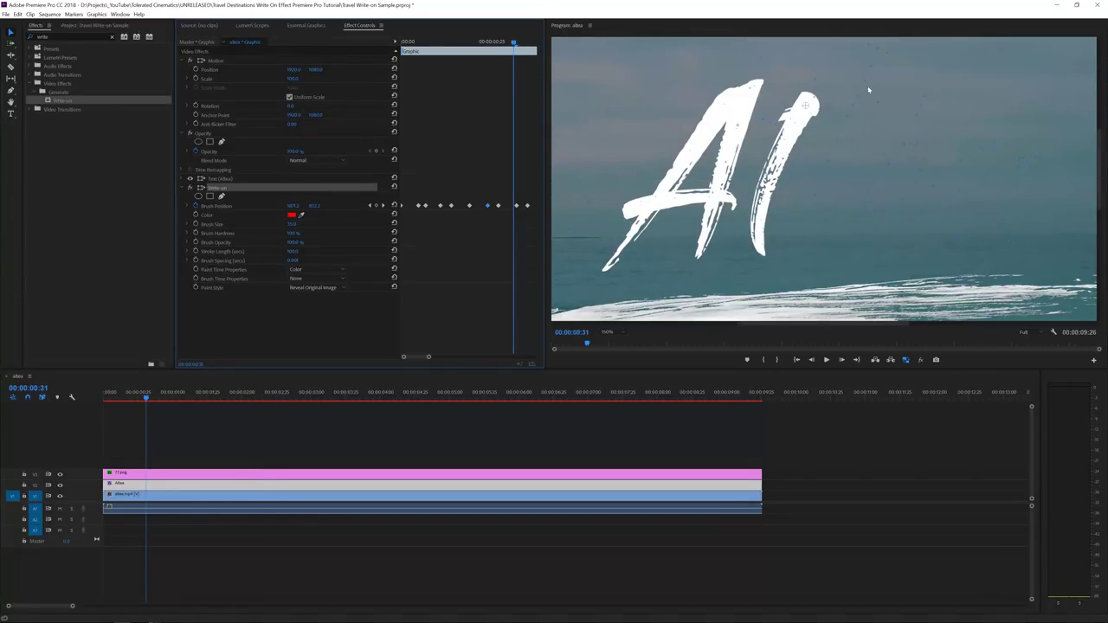
key("Left")
key("Left")
key("Left")
key("Left")
key("Left")
key("Left")
key("Left")
key("Left")
key("Left")
key("Left")
key("Left")
key("Home")
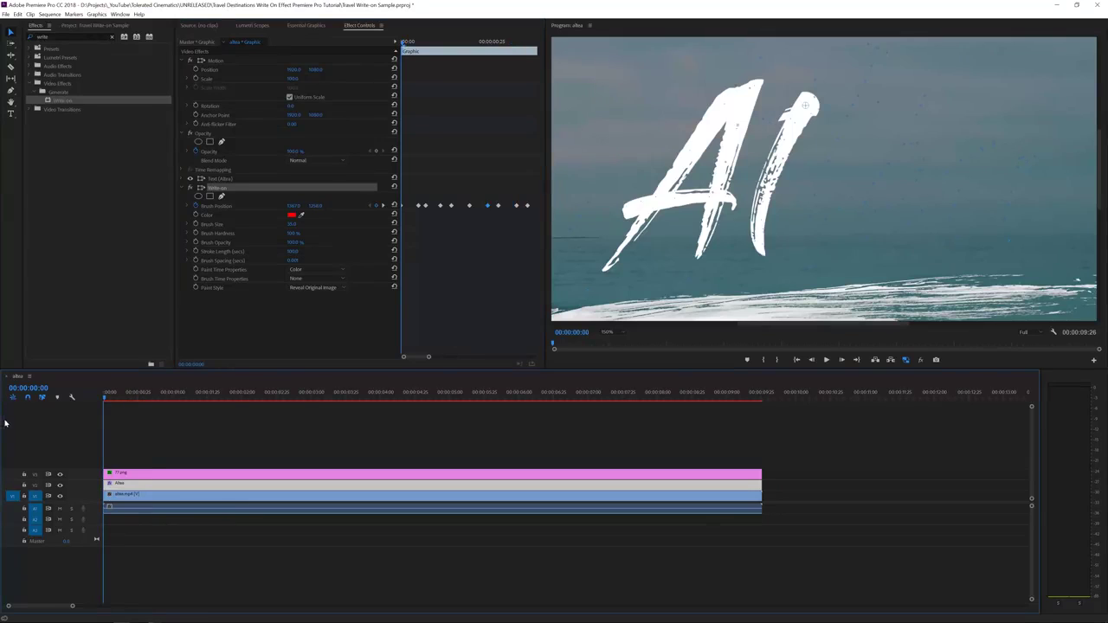
Step: Set the Program Monitor zoom to Fit and play the animation, replaying from 00:00:02:09
left_click(608, 332)
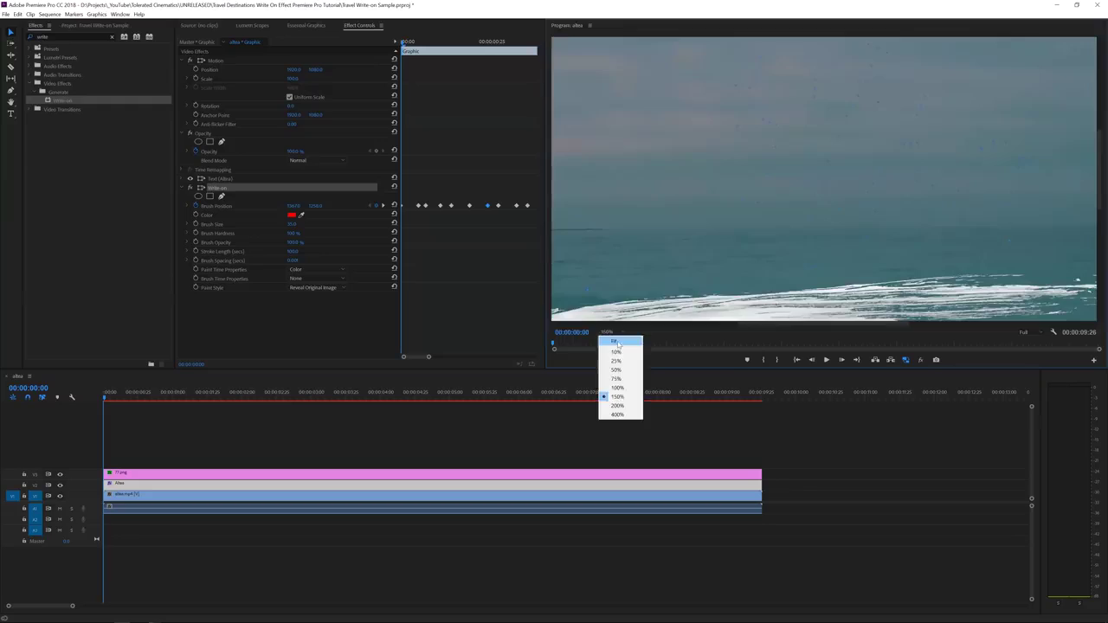
left_click(616, 342)
key("space")
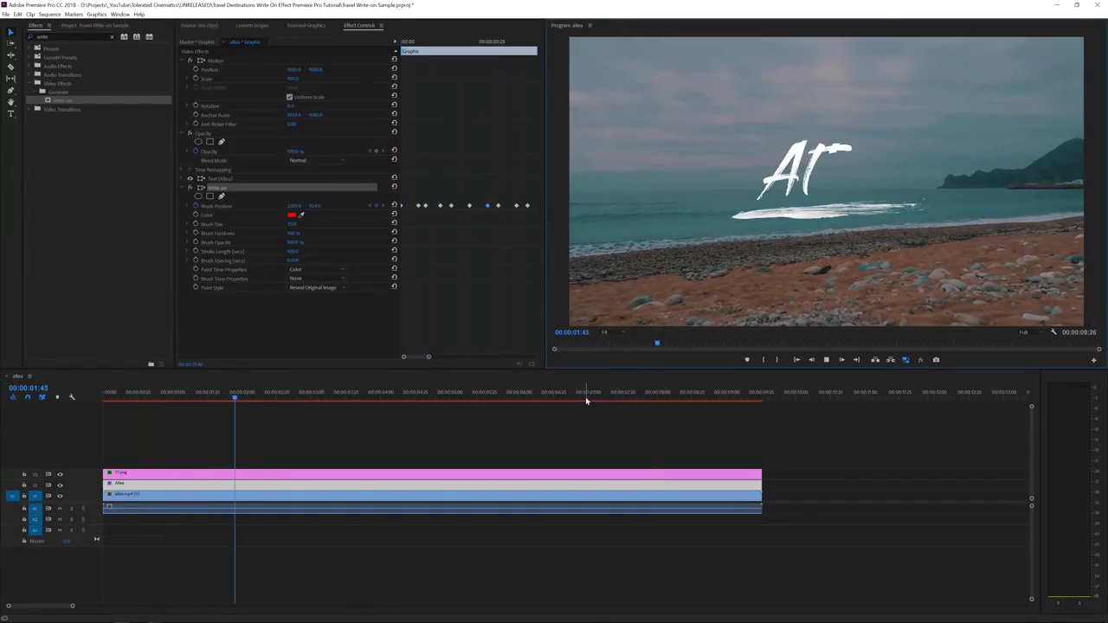
key("space")
left_click(255, 397)
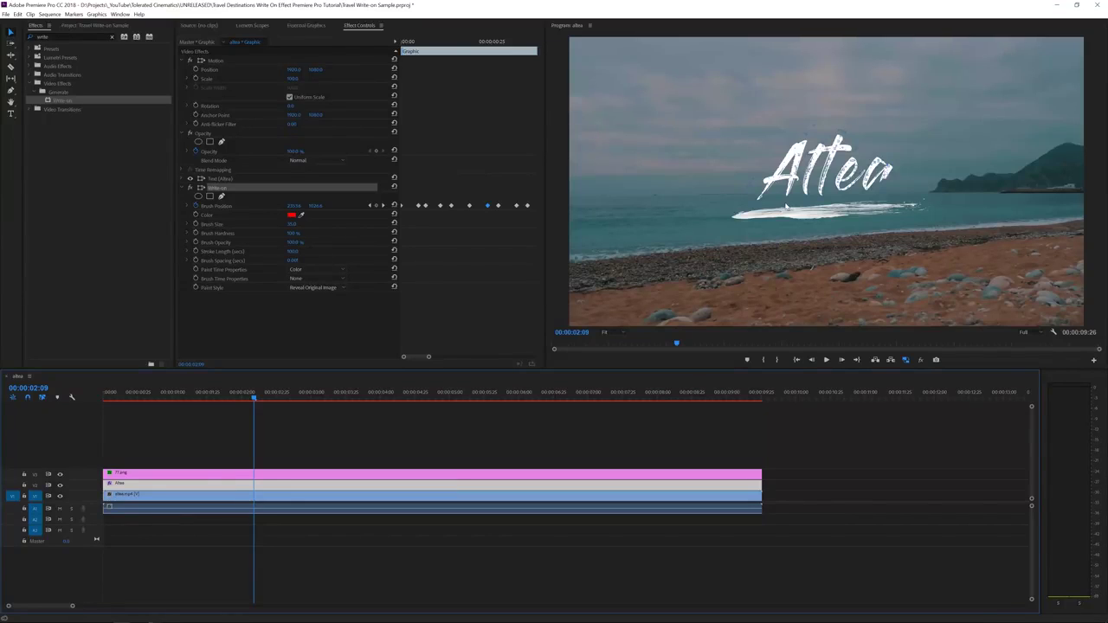
key("space")
key("space")
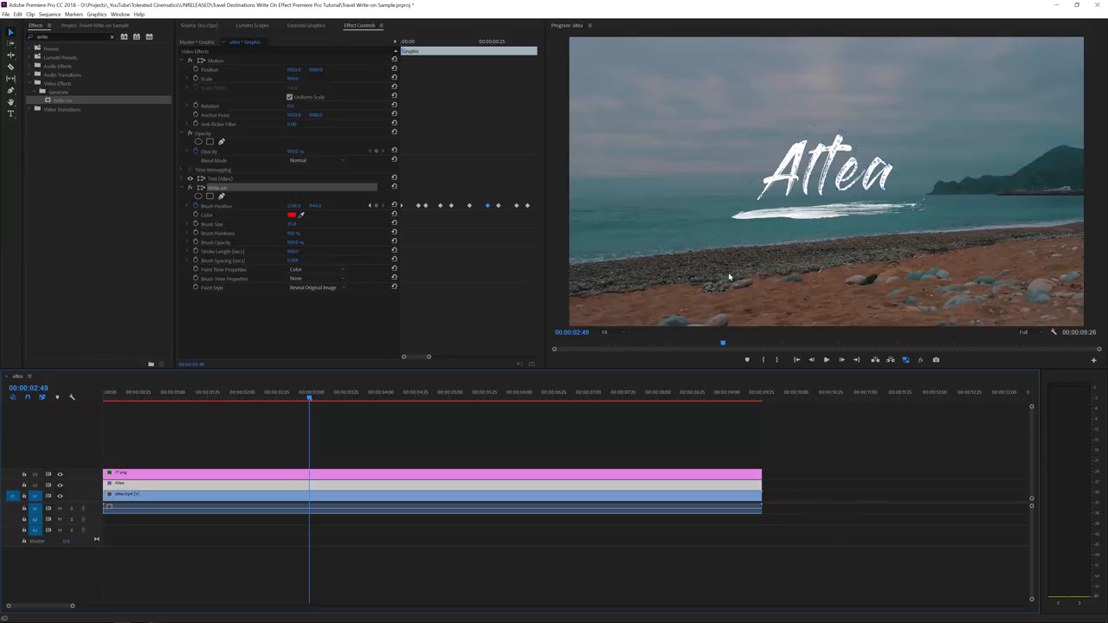
Step: Apply the Linear Wipe effect to the 77.png brush stroke clip
left_click(144, 473)
double_click(67, 36)
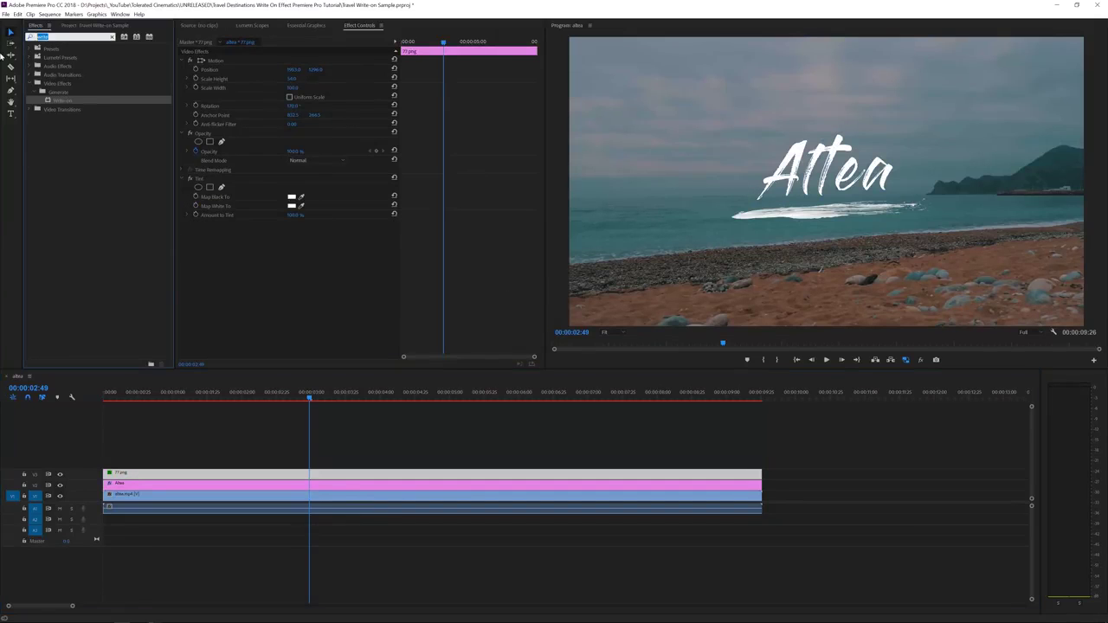
type("linear")
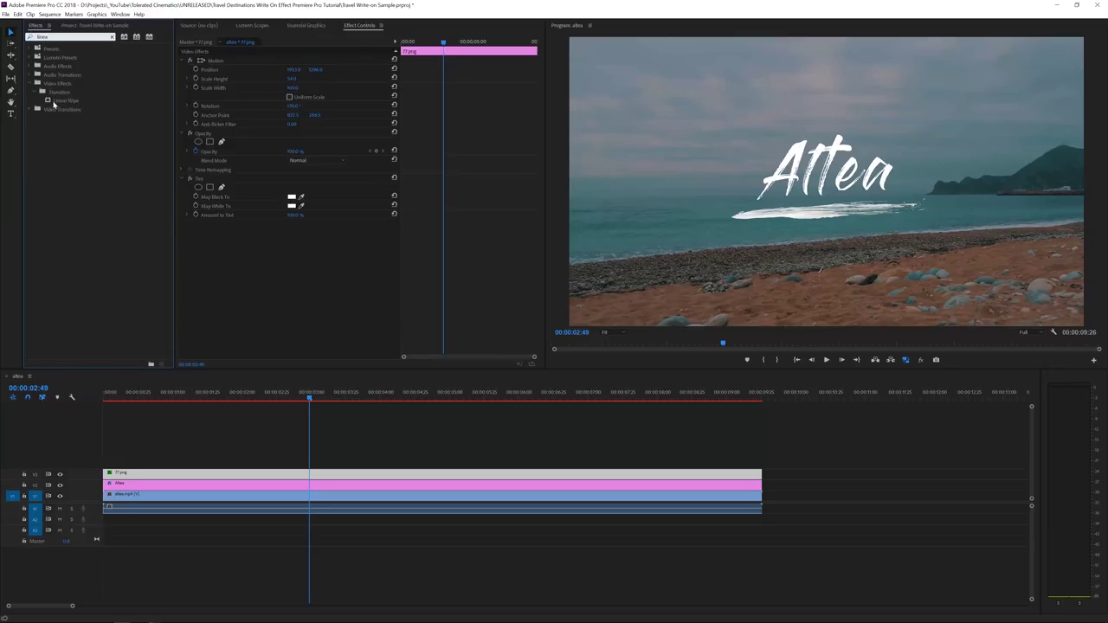
left_click_drag(48, 100, 206, 475)
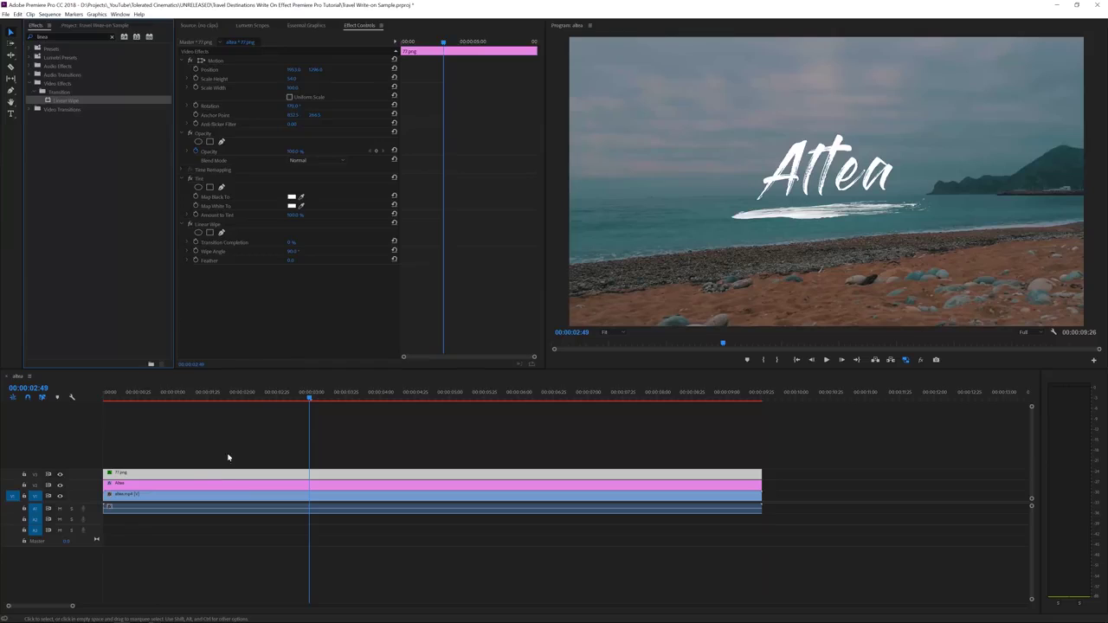
Step: Keyframe Transition Completion from 100% to 0% and set Feather to 50
left_click(290, 243)
type("100")
key("Return")
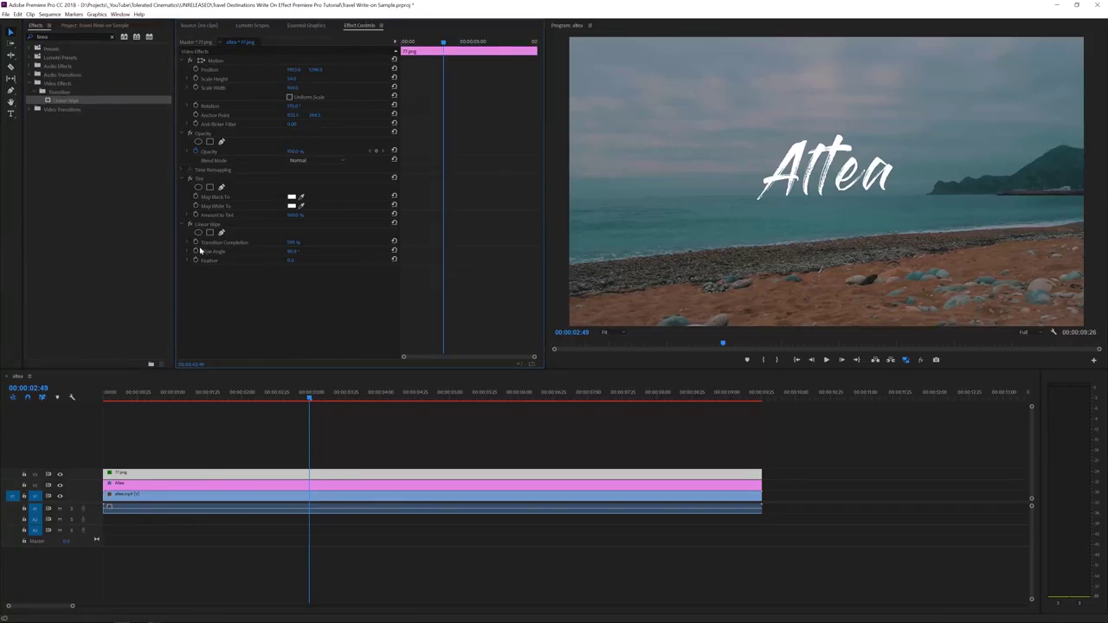
left_click(197, 244)
left_click_drag(442, 242, 419, 248)
left_click(294, 242)
type("0")
key("Return")
left_click(288, 261)
type("50")
key("Return")
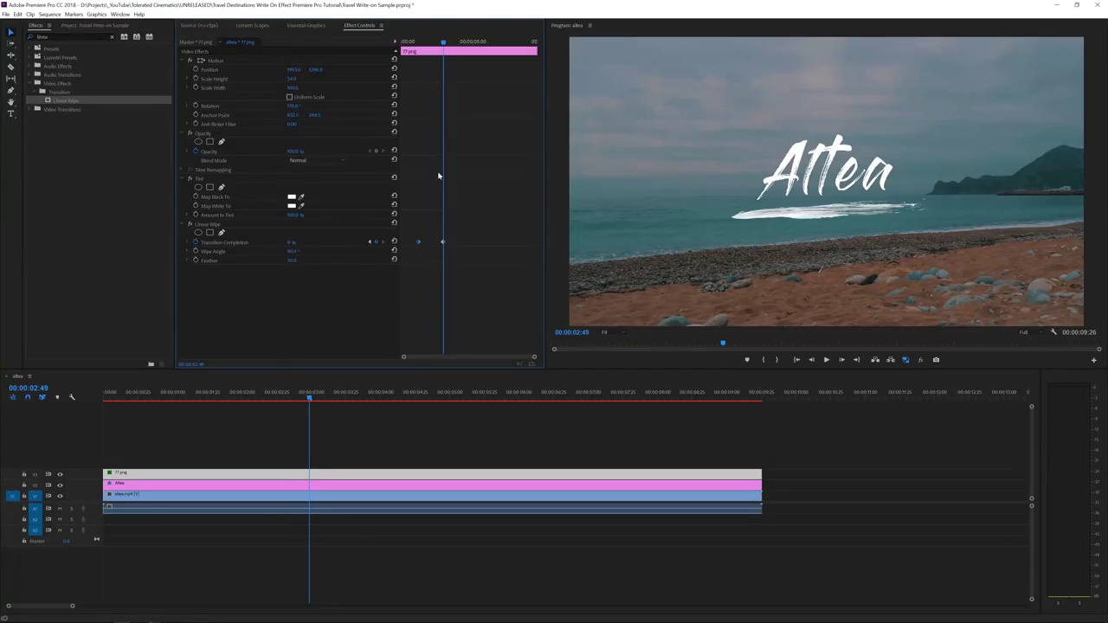
Step: Move the 0% Transition Completion keyframe to 00:00:01:21 and play from the start
left_click(433, 42)
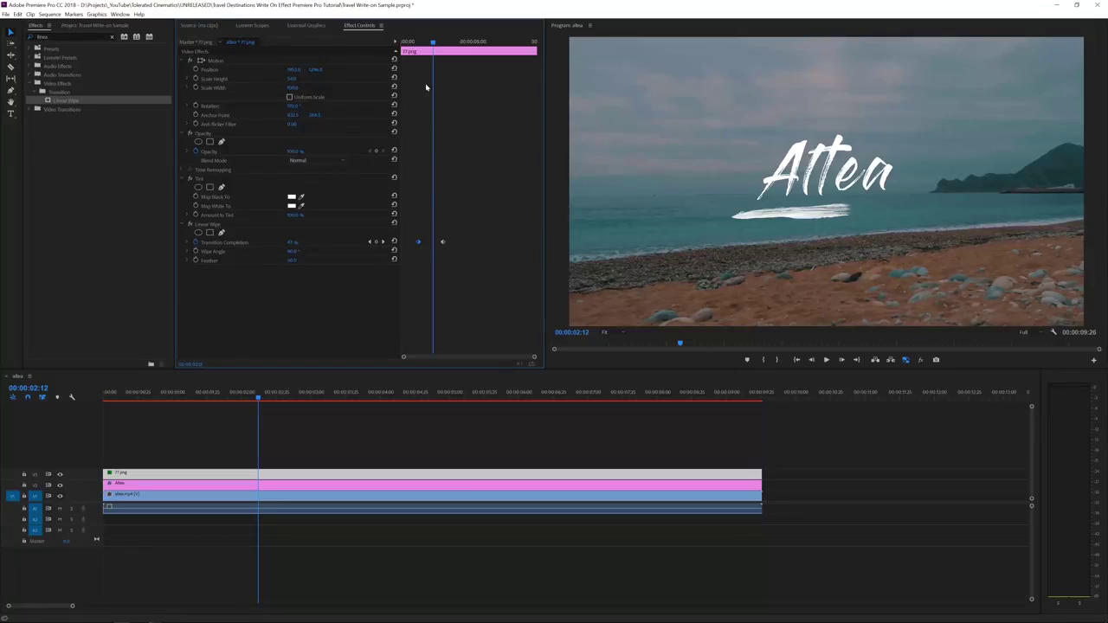
left_click(418, 41)
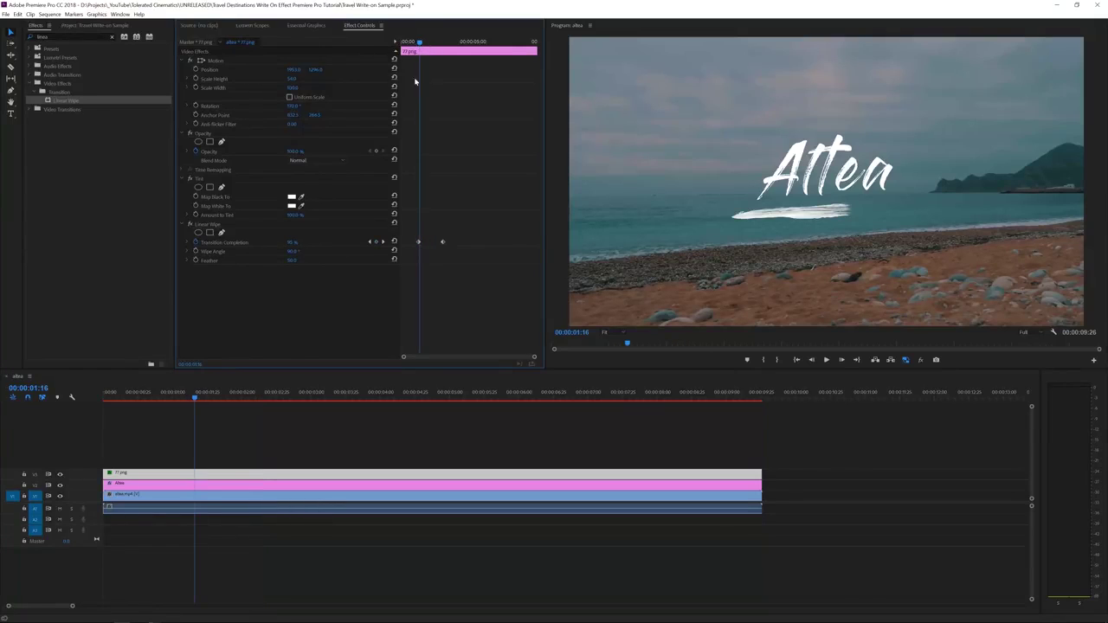
key("shift+Right")
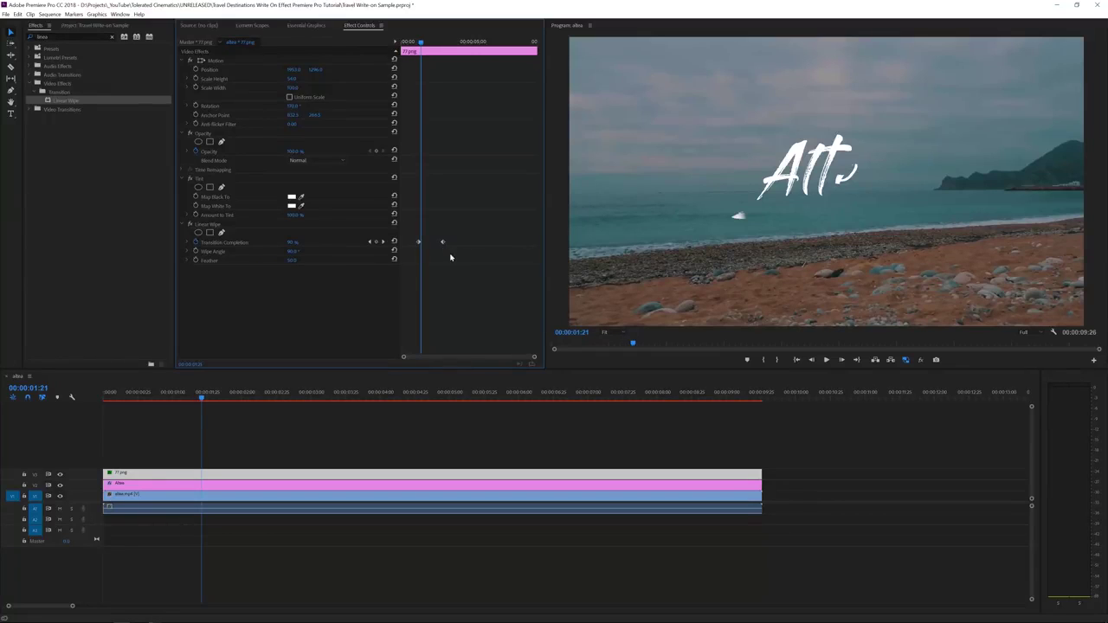
left_click_drag(443, 242, 420, 242)
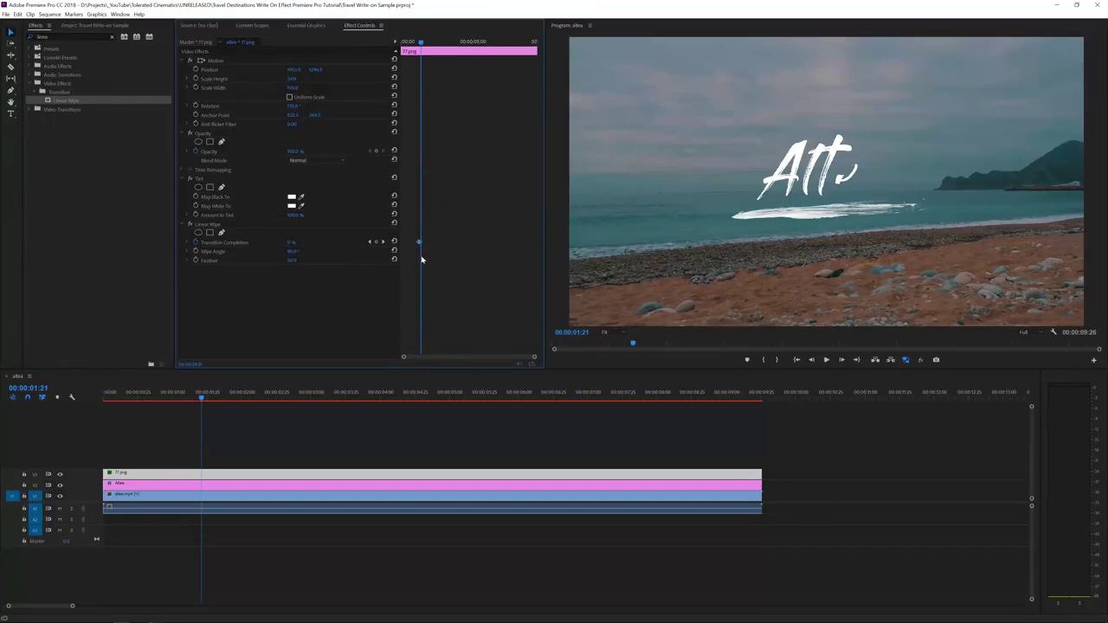
key("Home")
key("space")
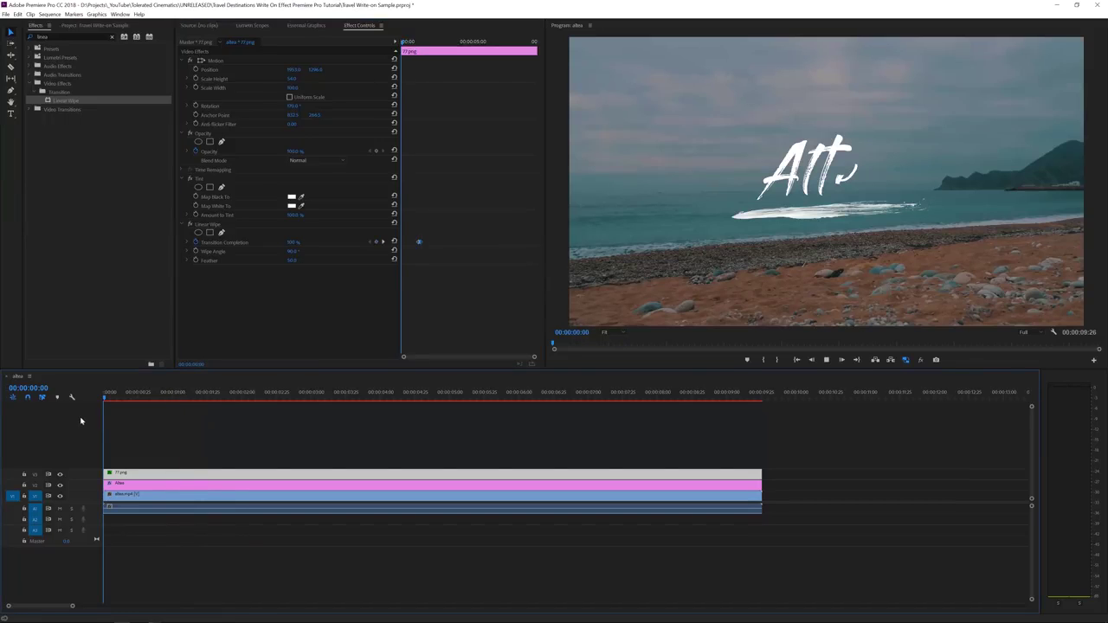